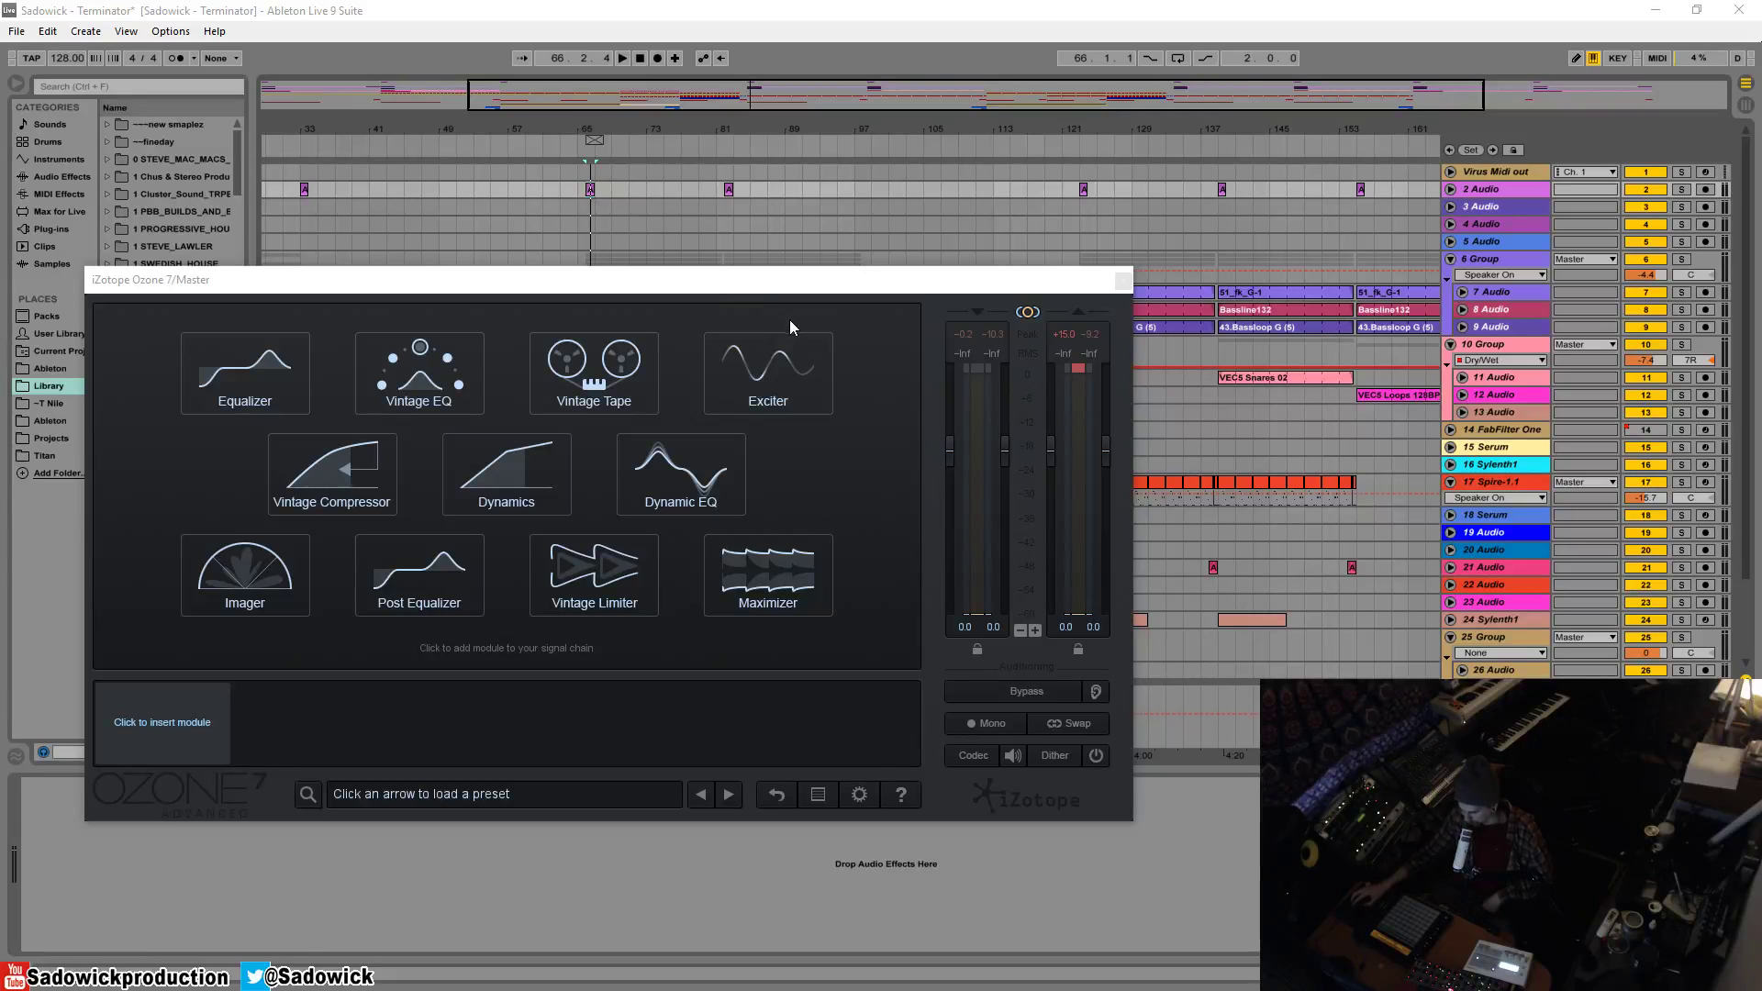
Step: Add the Imager module, set its vectorscope to Polar Sample, and briefly check the module list
{"action": "left_click", "coordinate": [257, 581]}
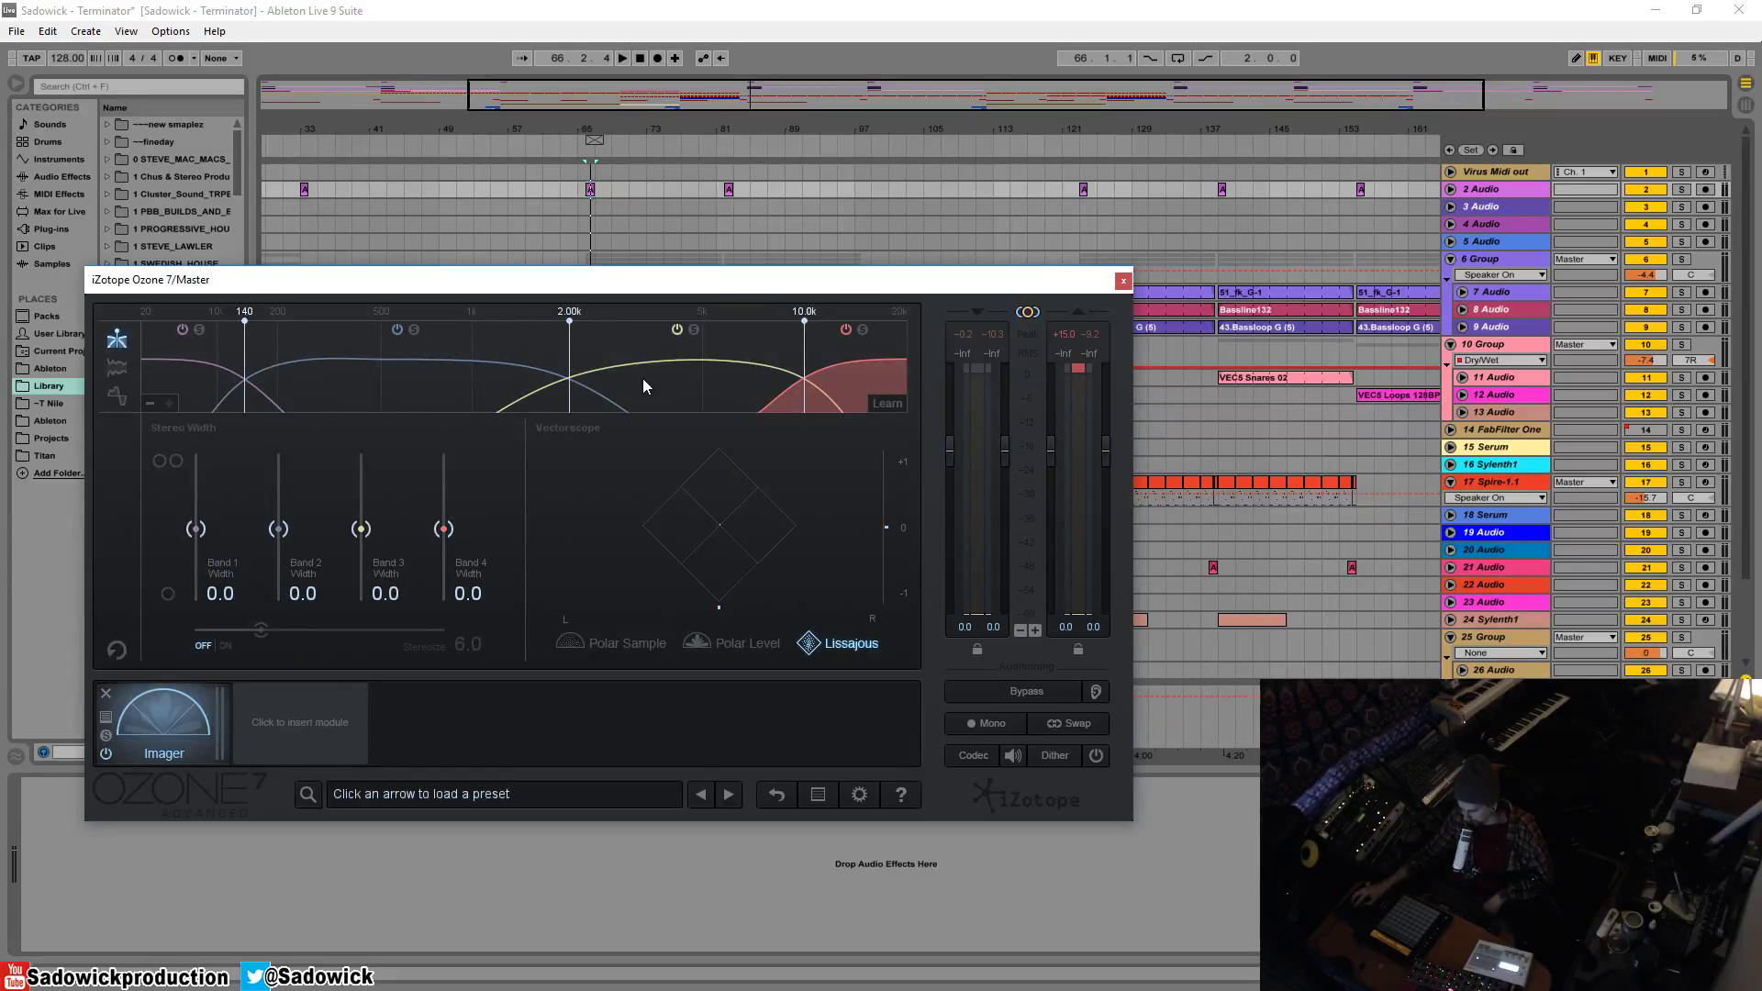
{"action": "left_click", "coordinate": [597, 644]}
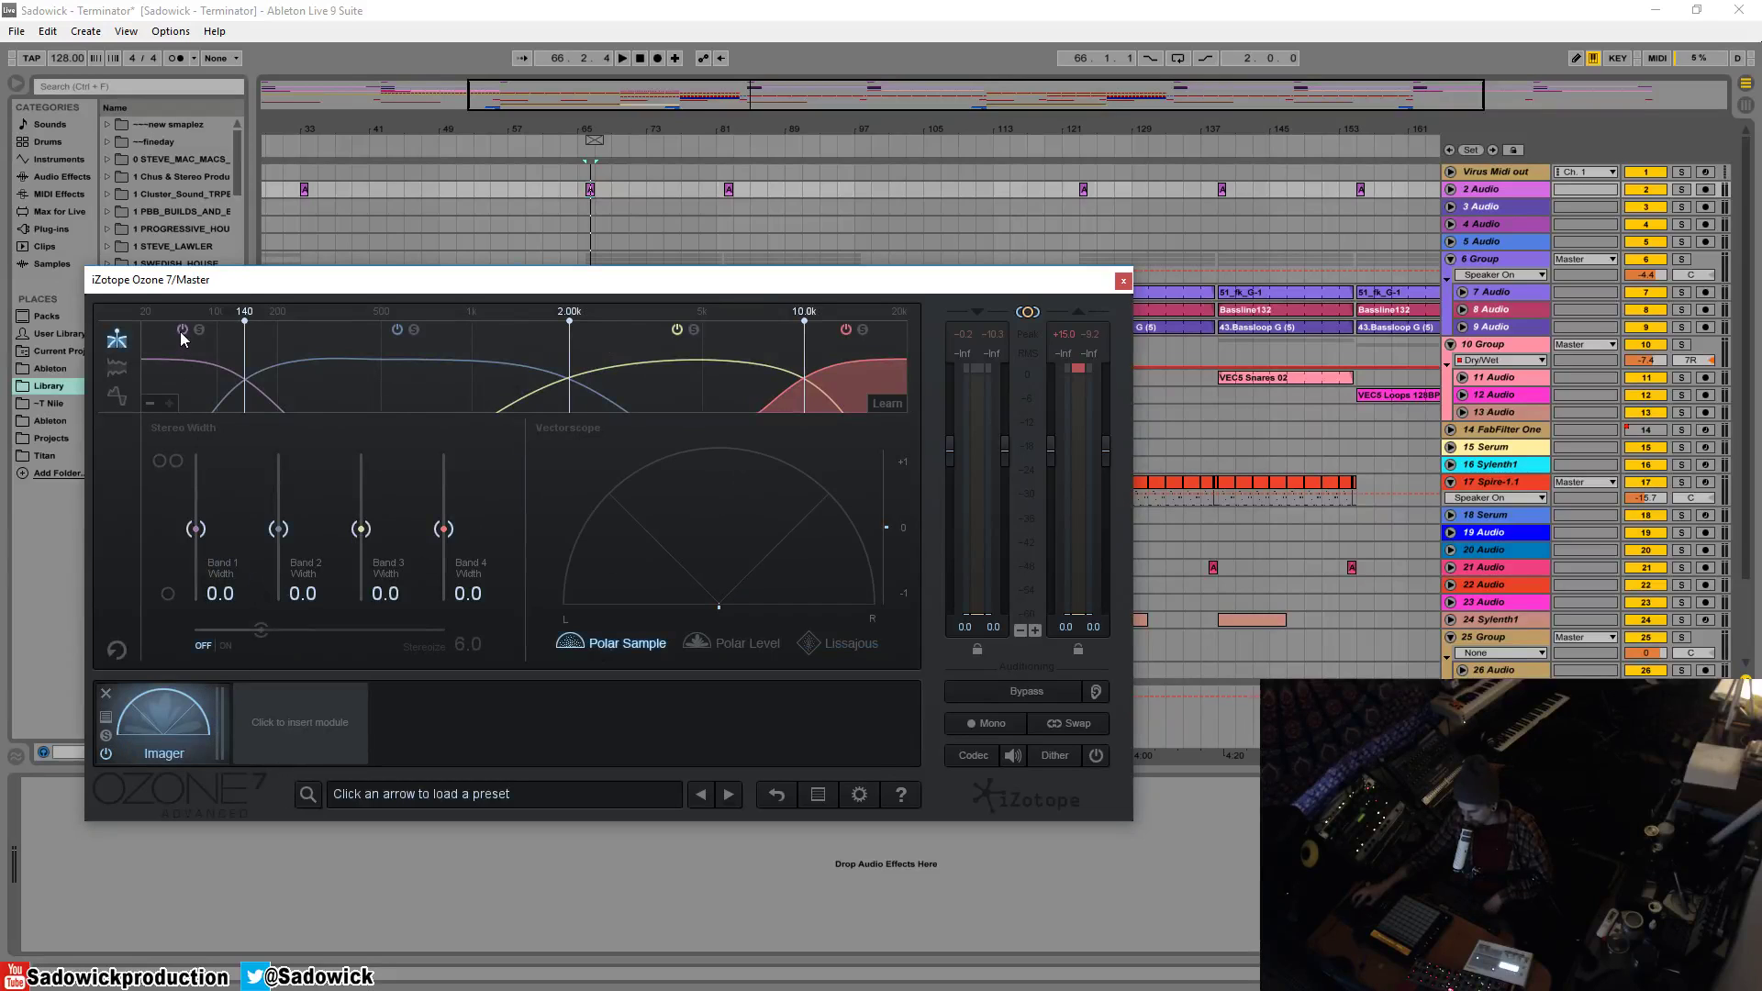
{"action": "left_click", "coordinate": [293, 725]}
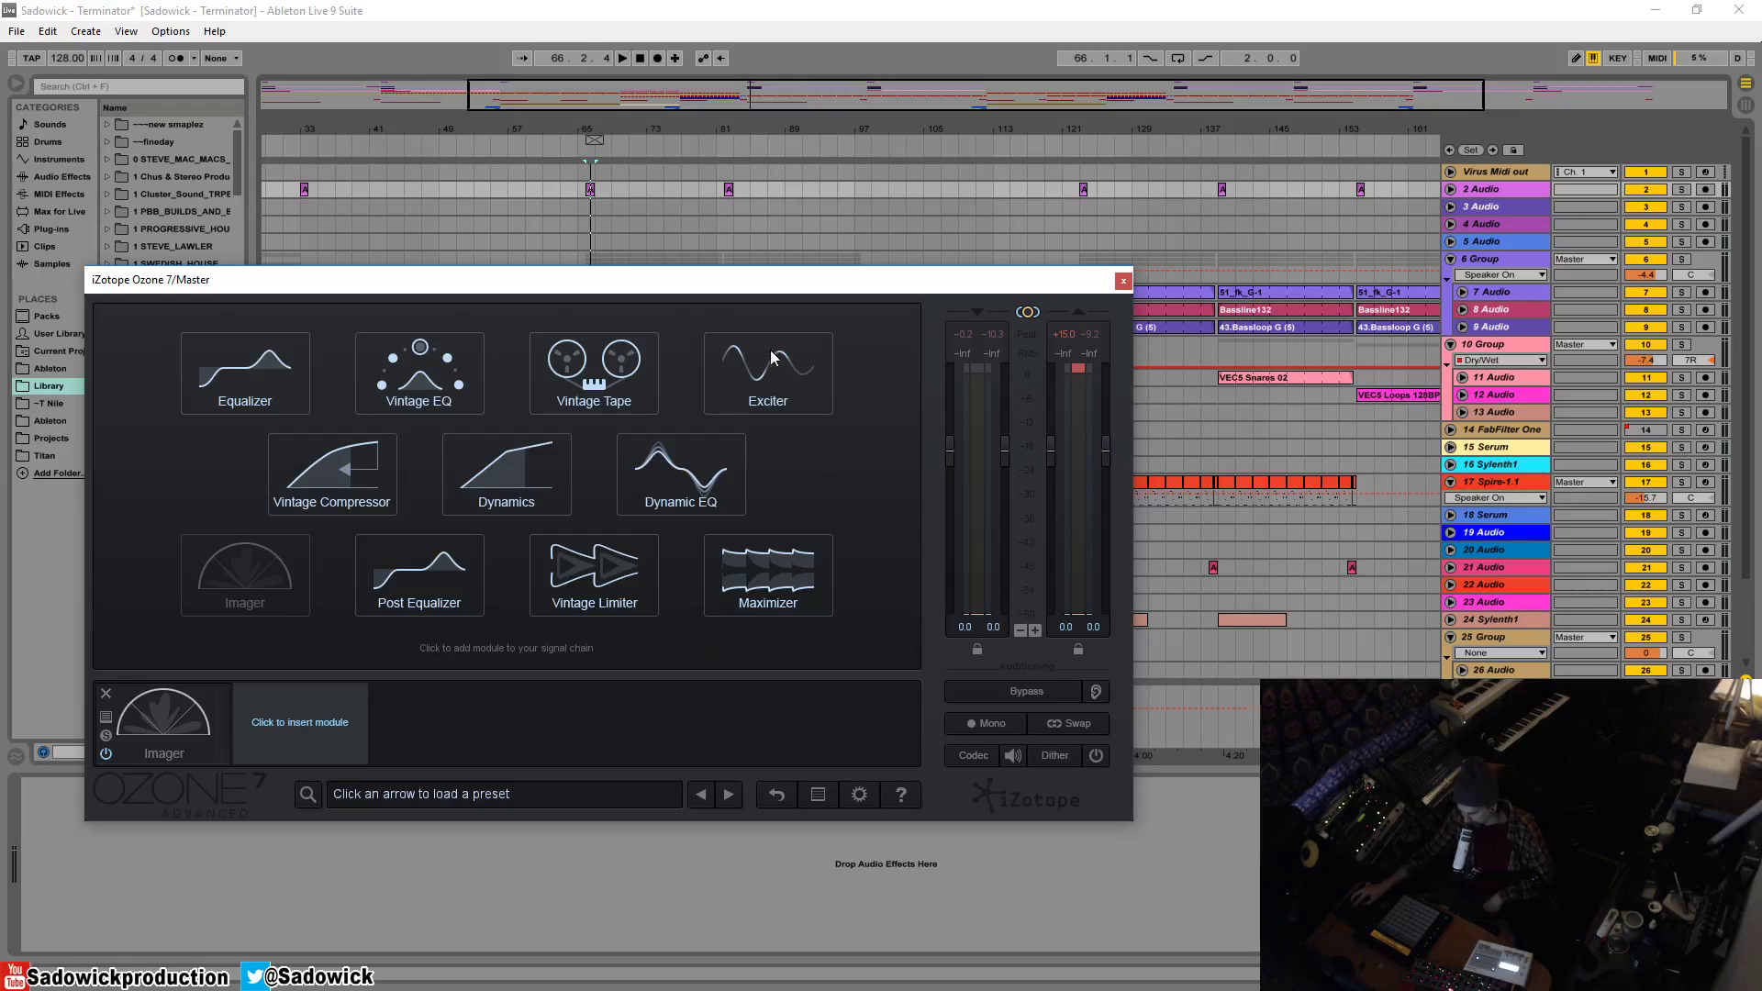
{"action": "left_click", "coordinate": [151, 724]}
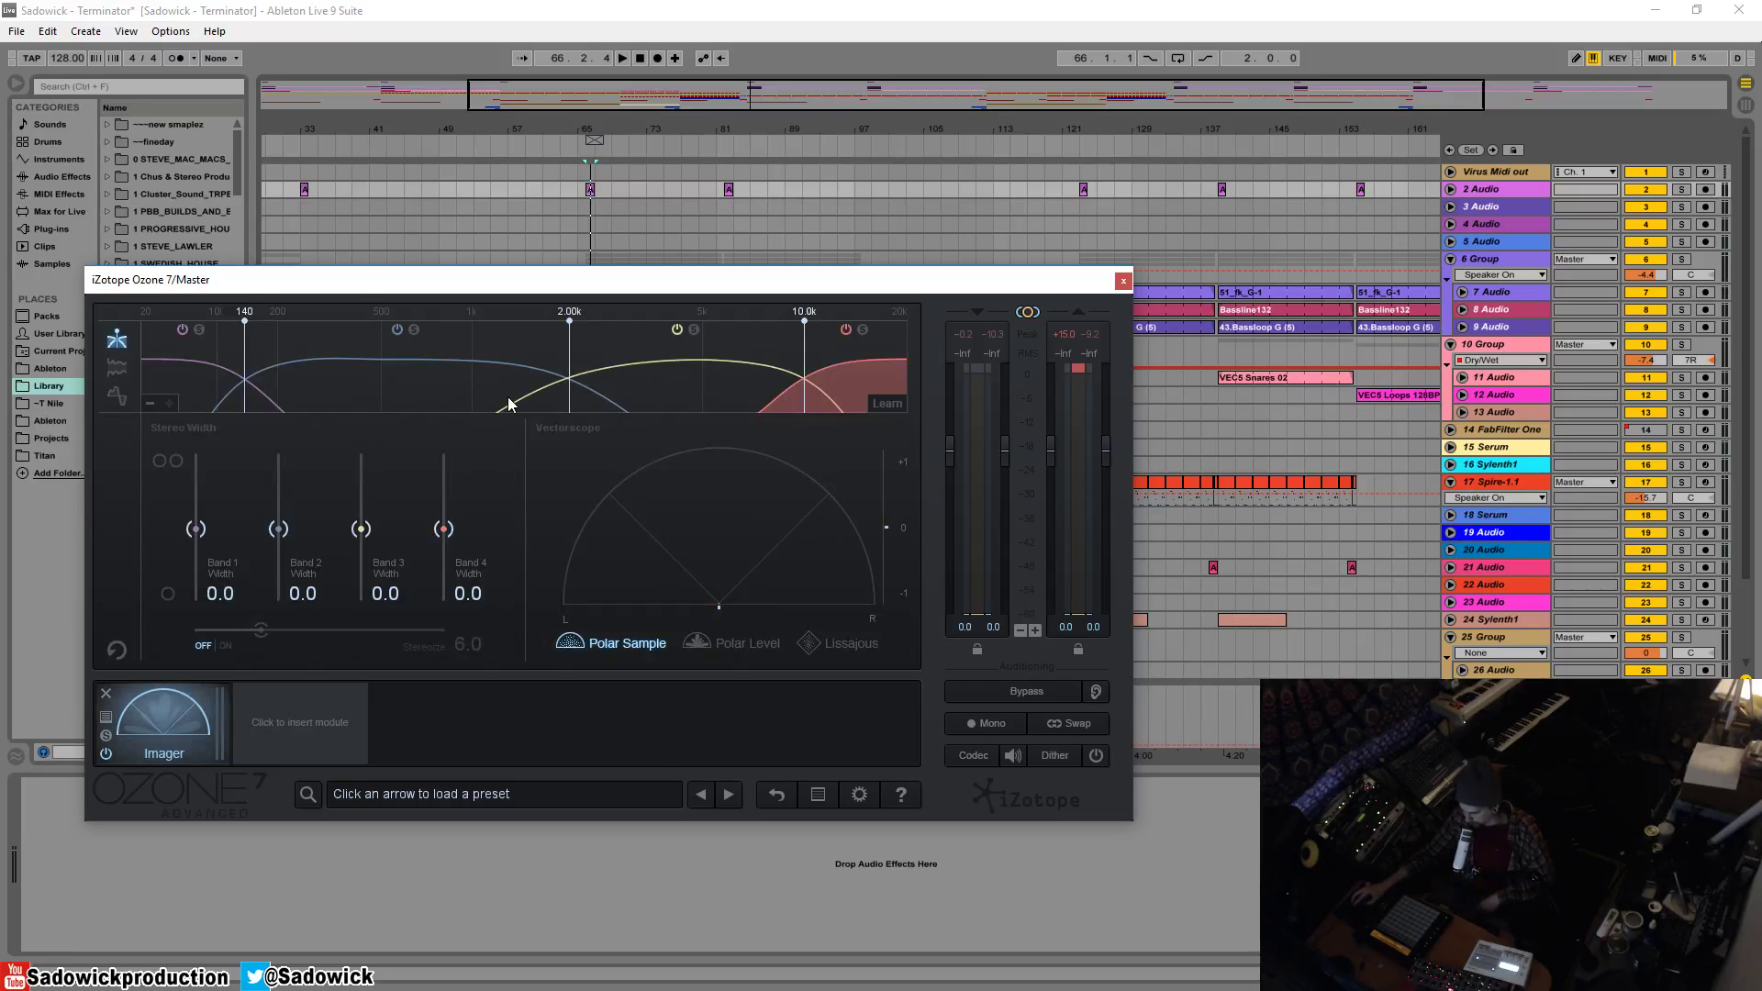
{"action": "left_click", "coordinate": [590, 191]}
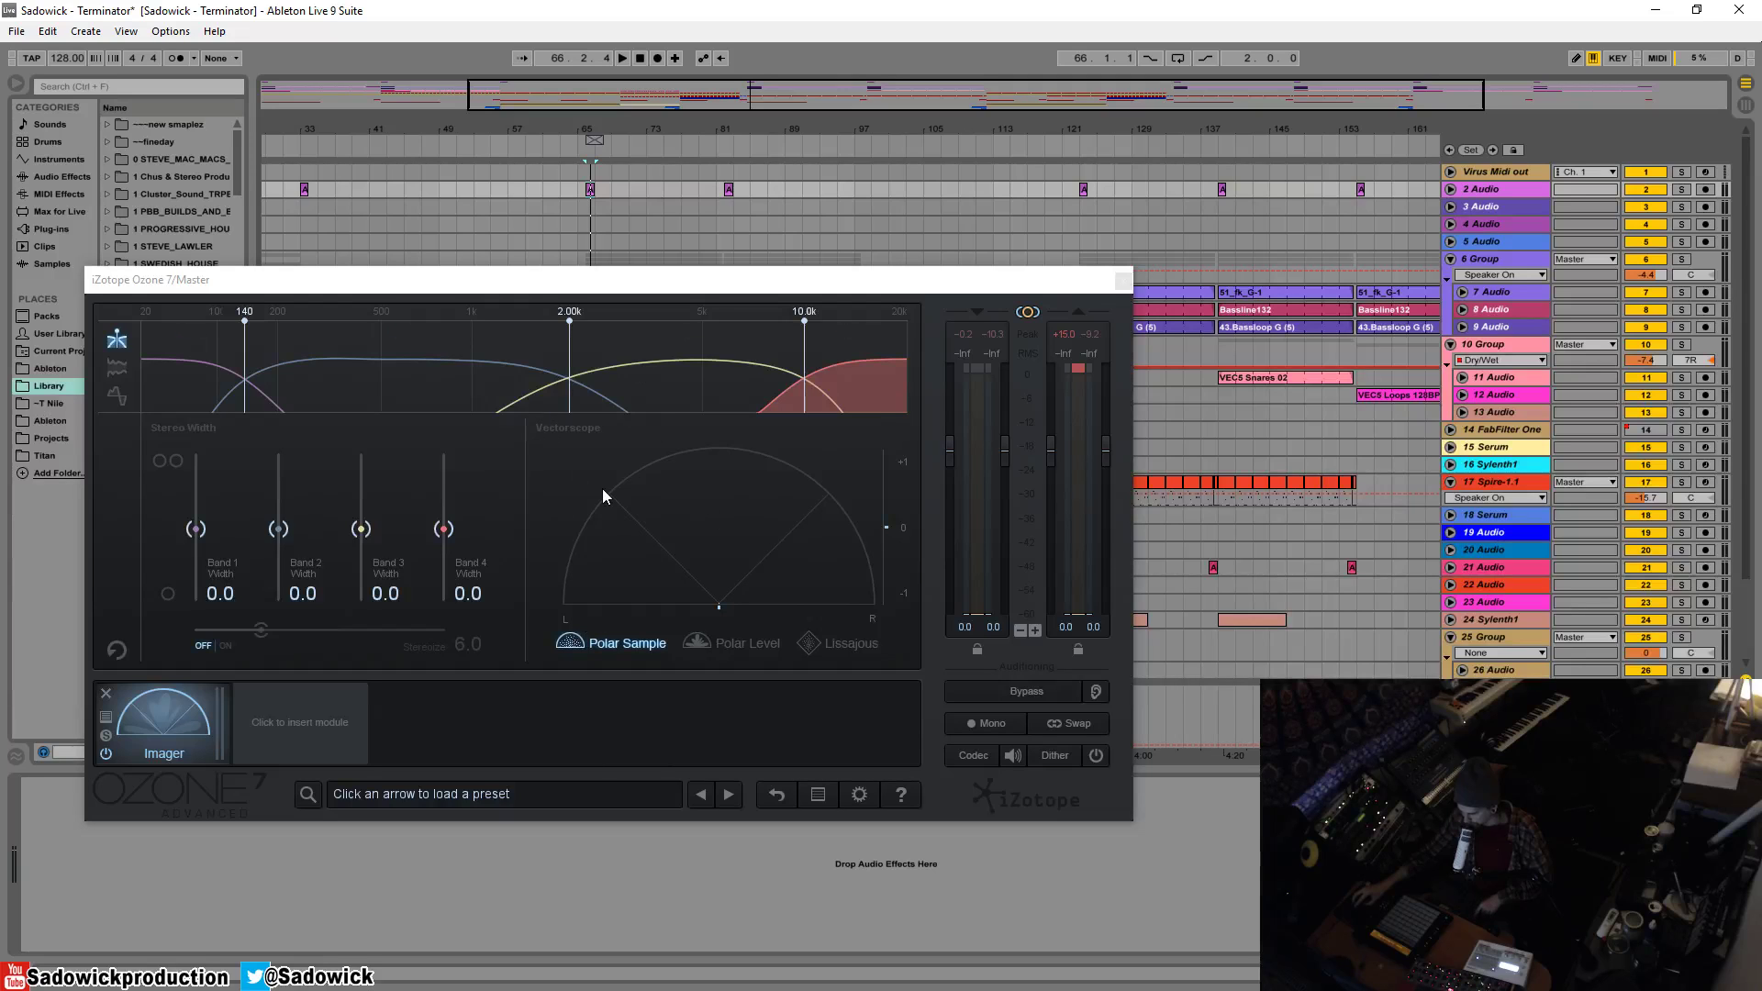
{"action": "key", "text": "space"}
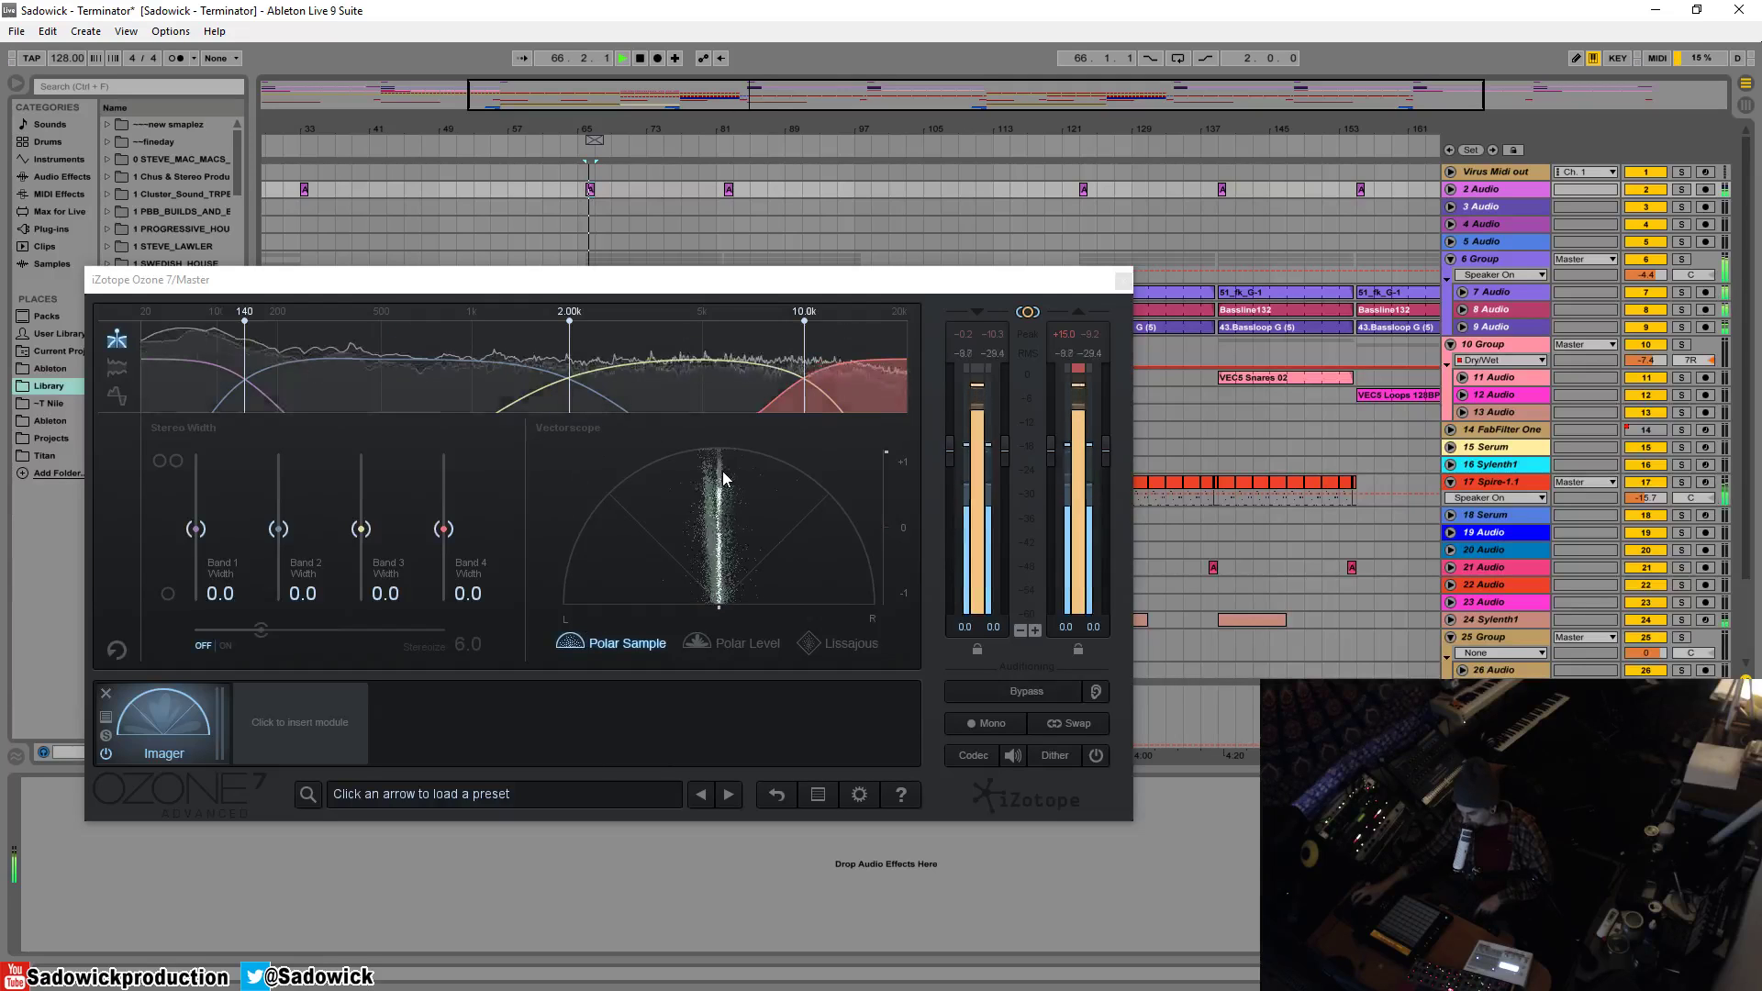
{"action": "key", "text": "space"}
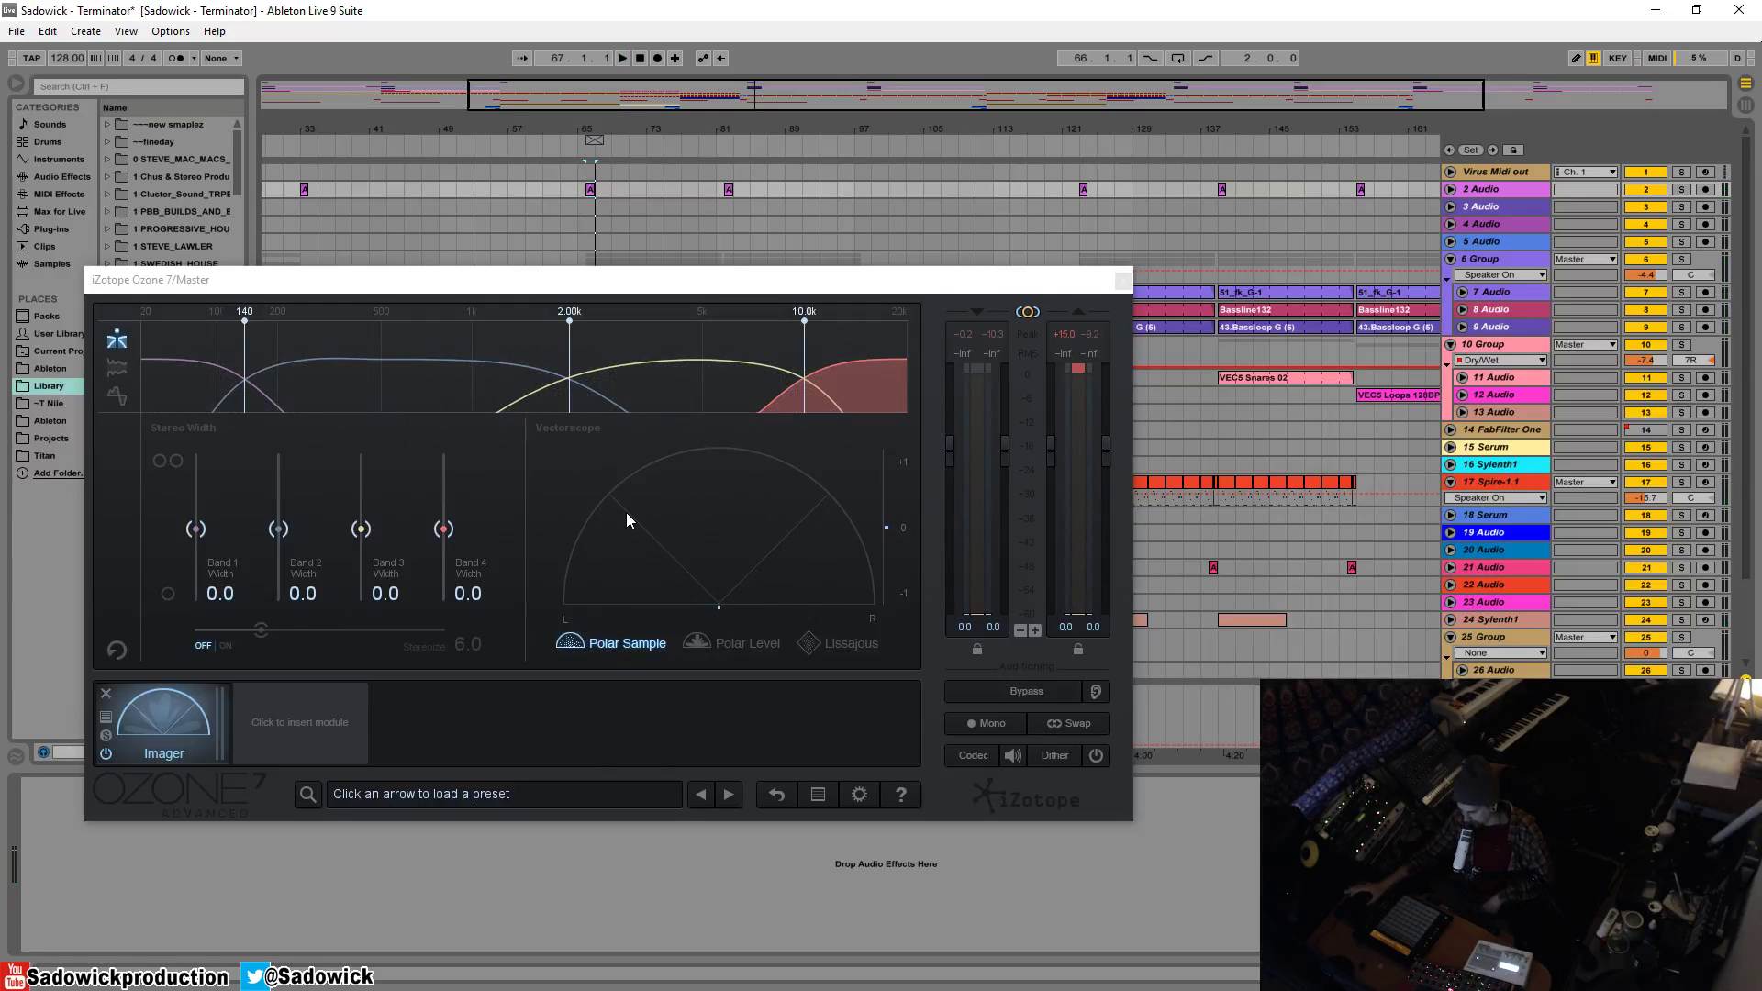
Step: Set the Imager vectorscope to Polar Level and play the mix briefly to watch it
{"action": "left_click", "coordinate": [723, 641]}
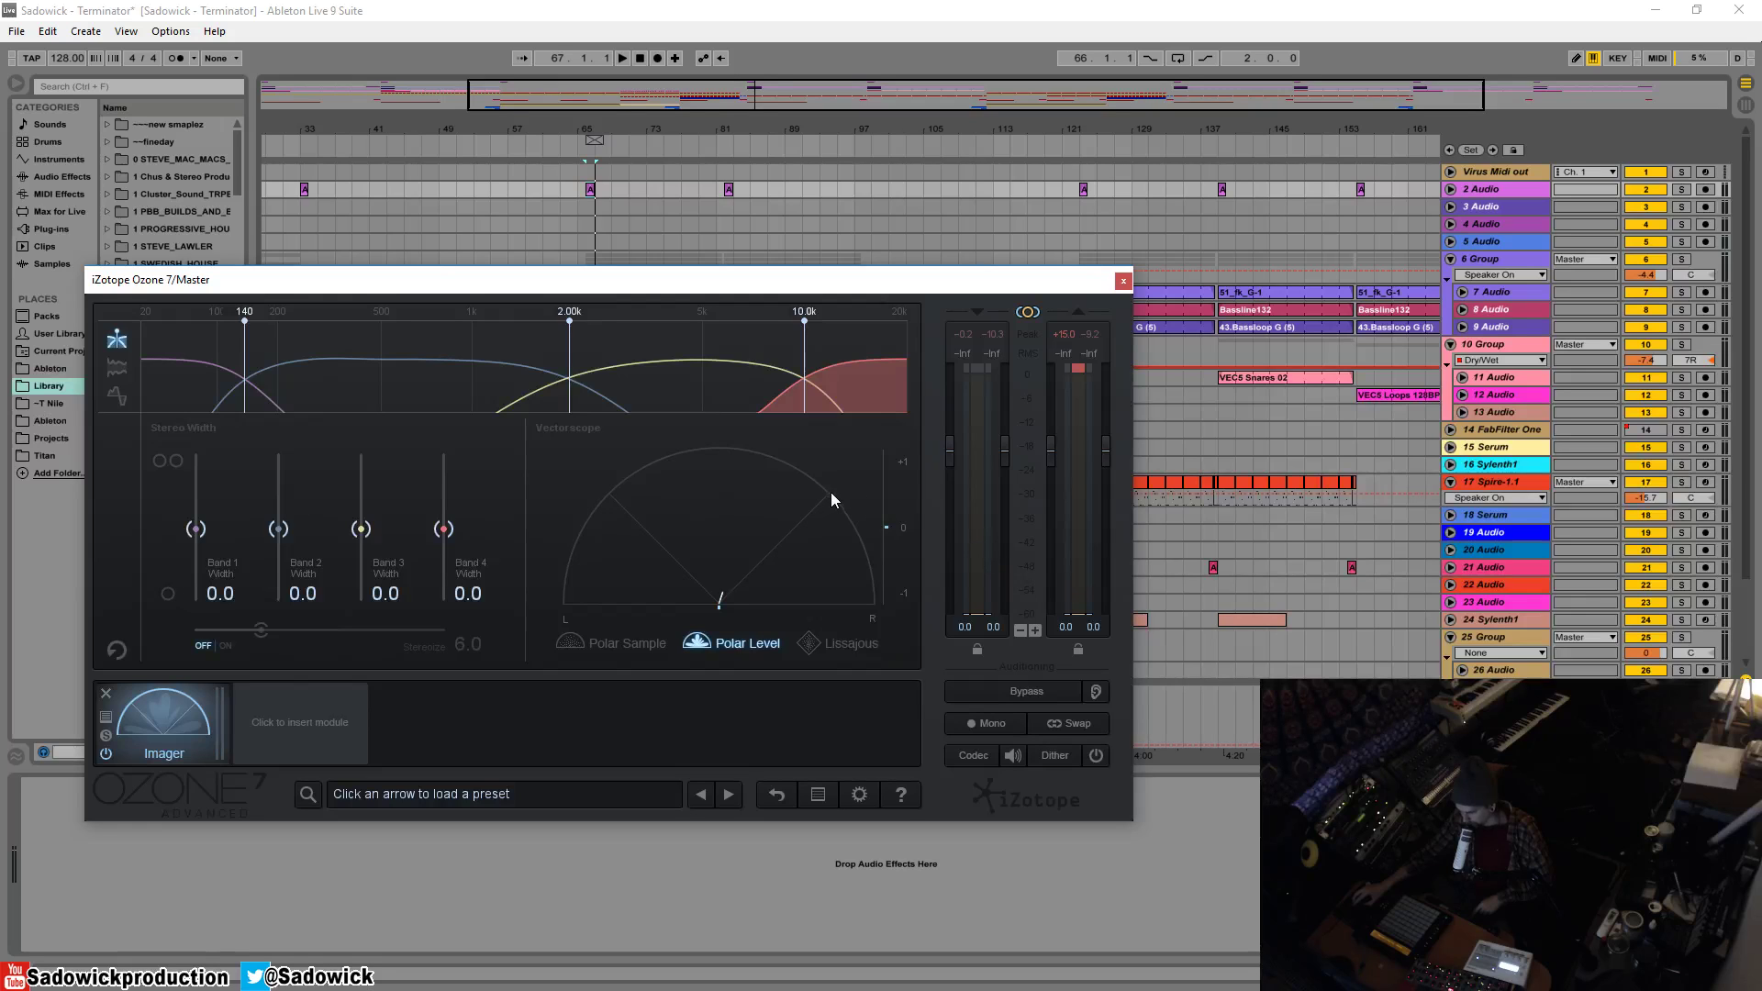
{"action": "key", "text": "space"}
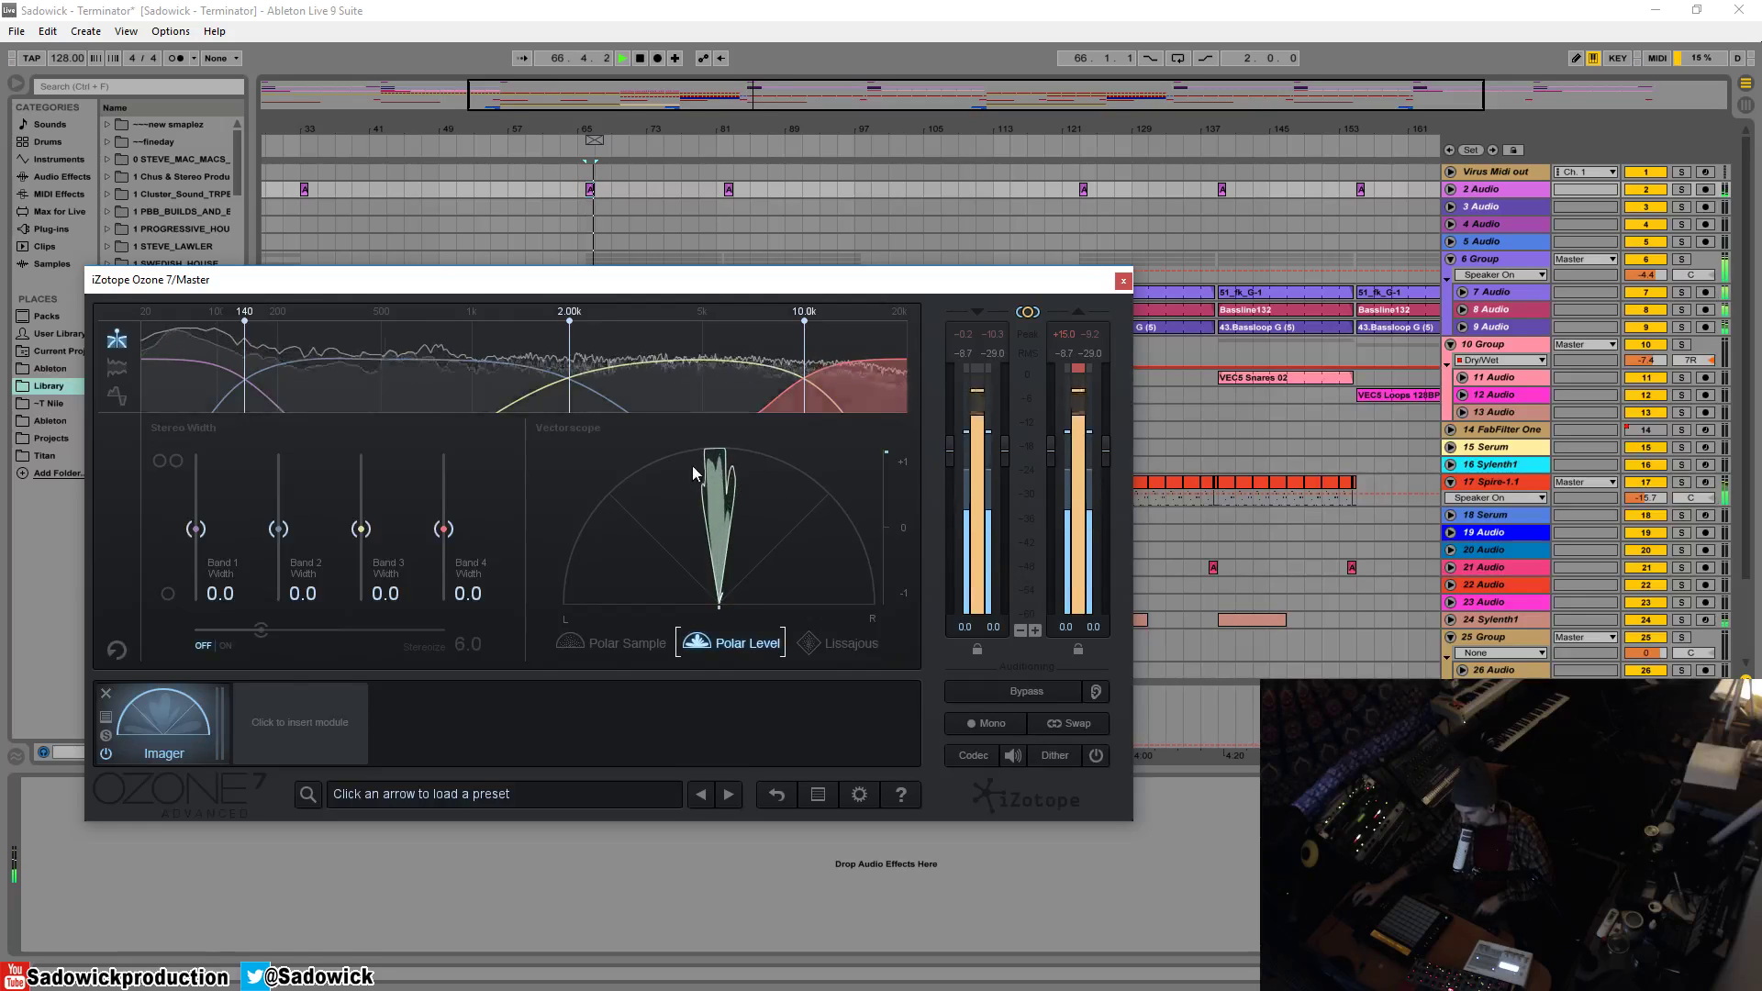
{"action": "key", "text": "space"}
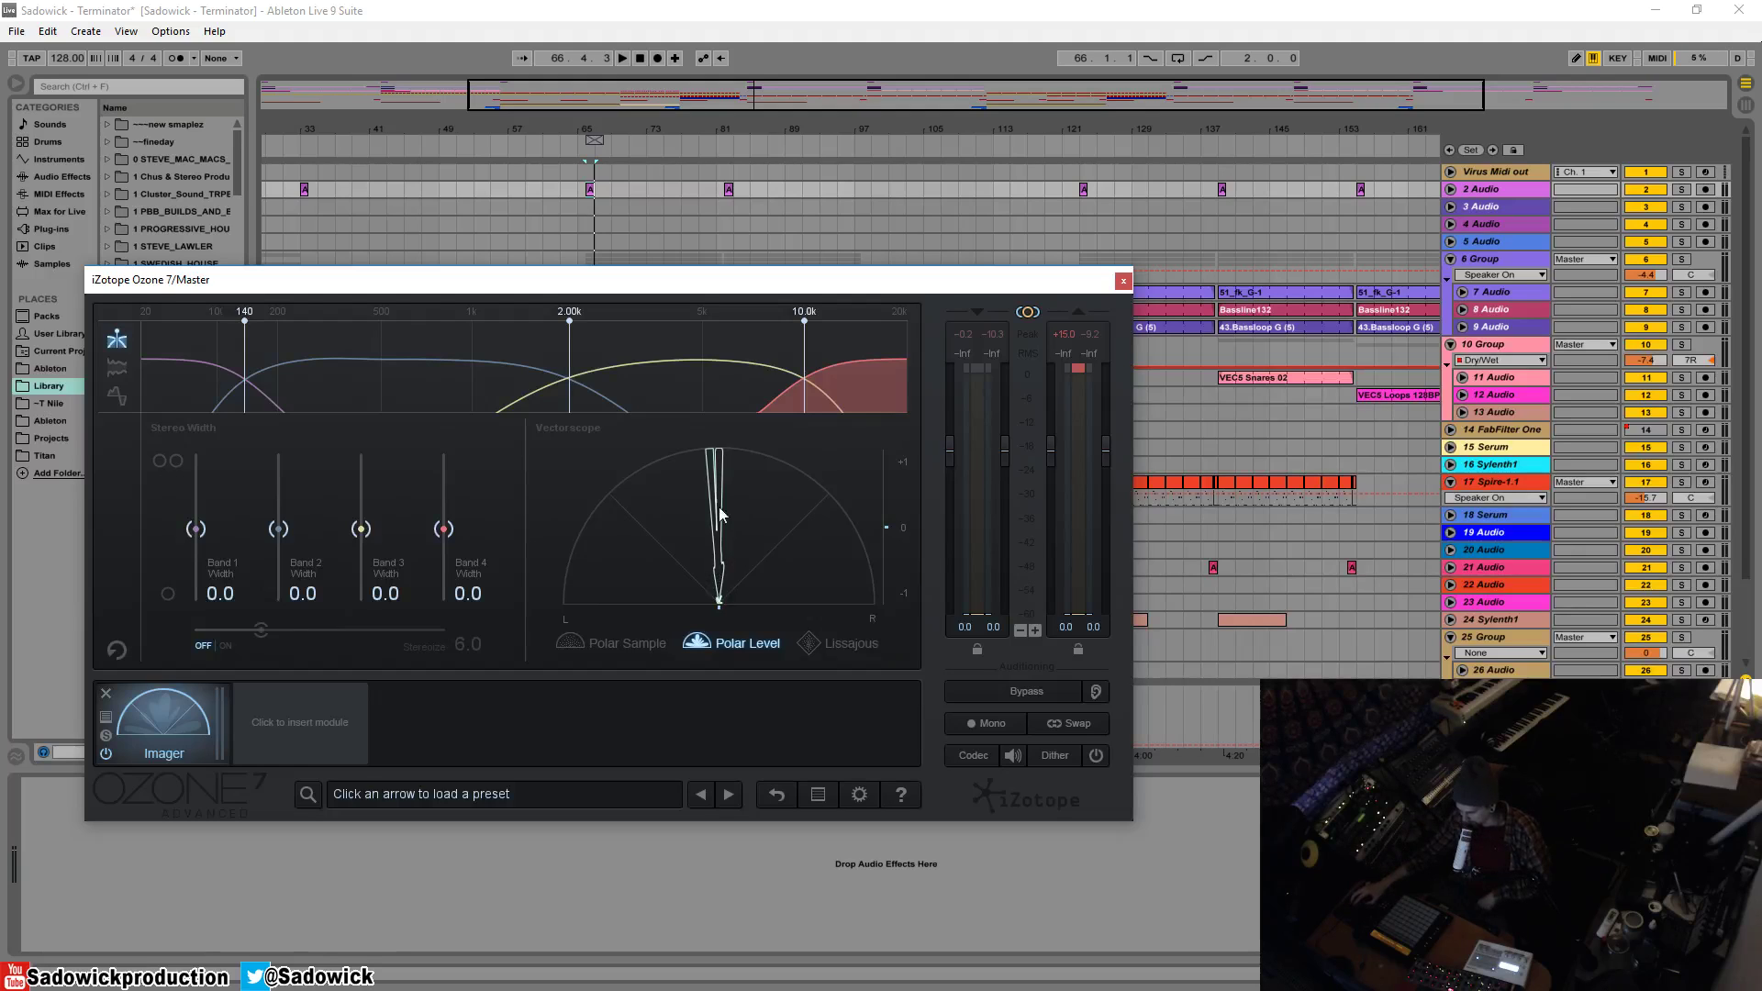
{"action": "left_click", "coordinate": [856, 643]}
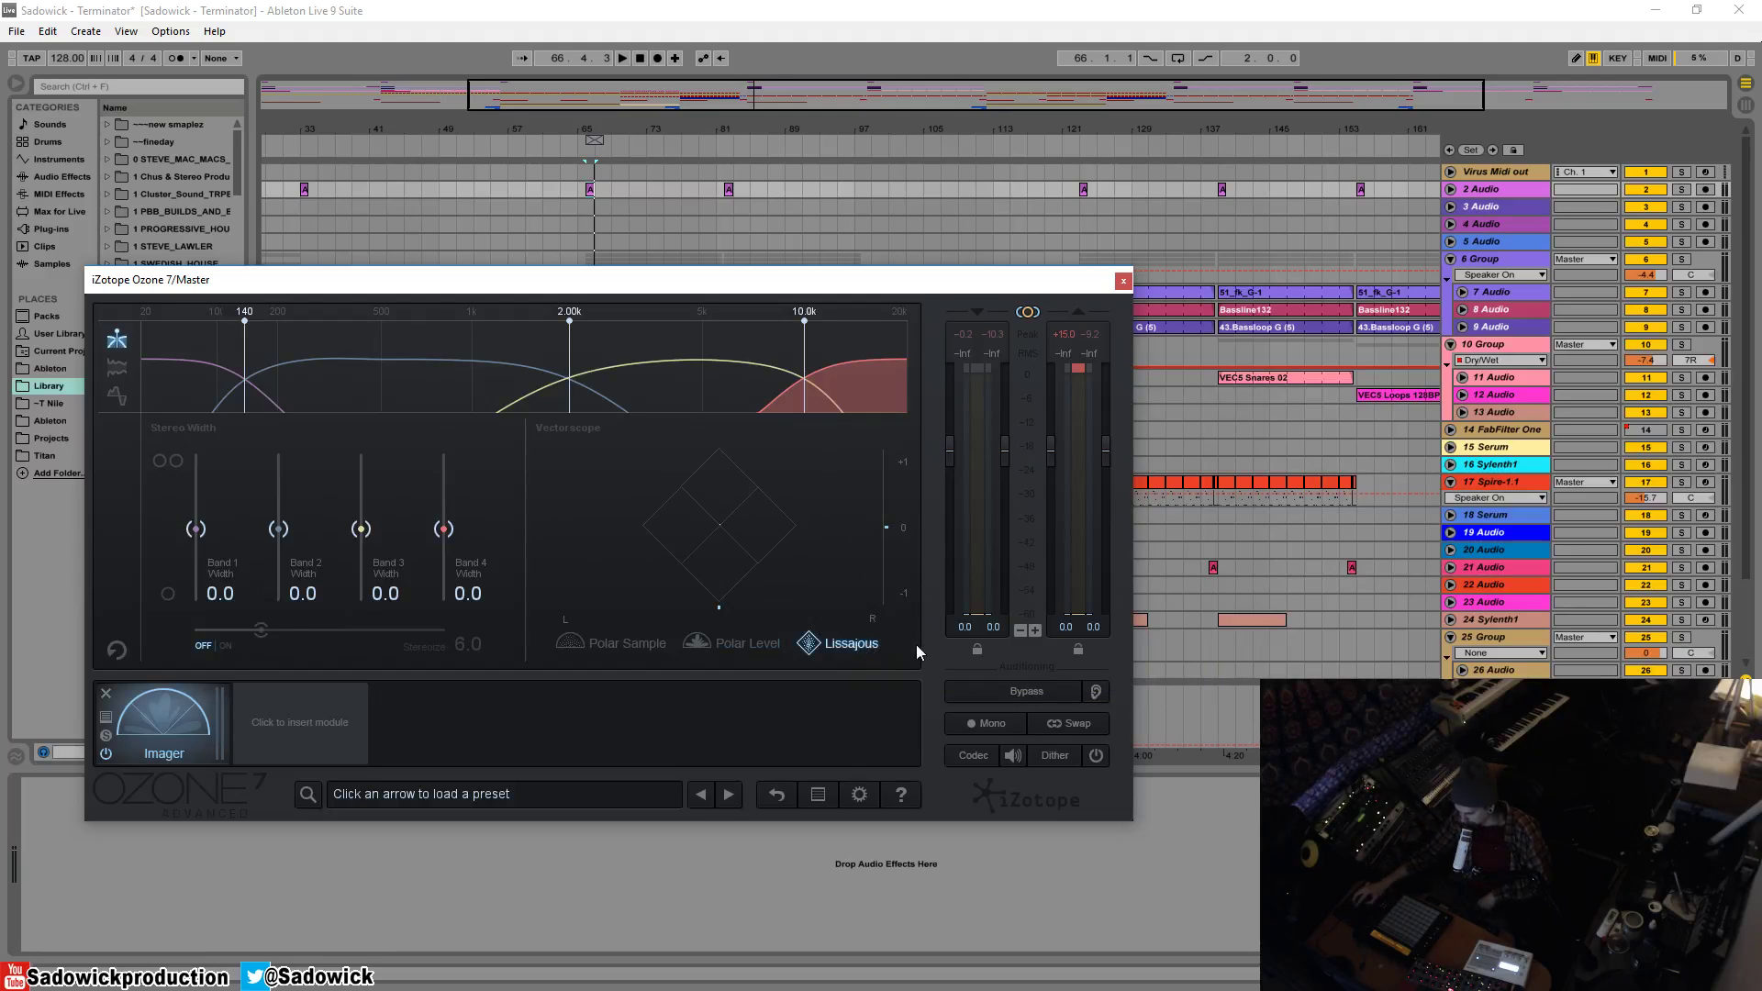
{"action": "key", "text": "space"}
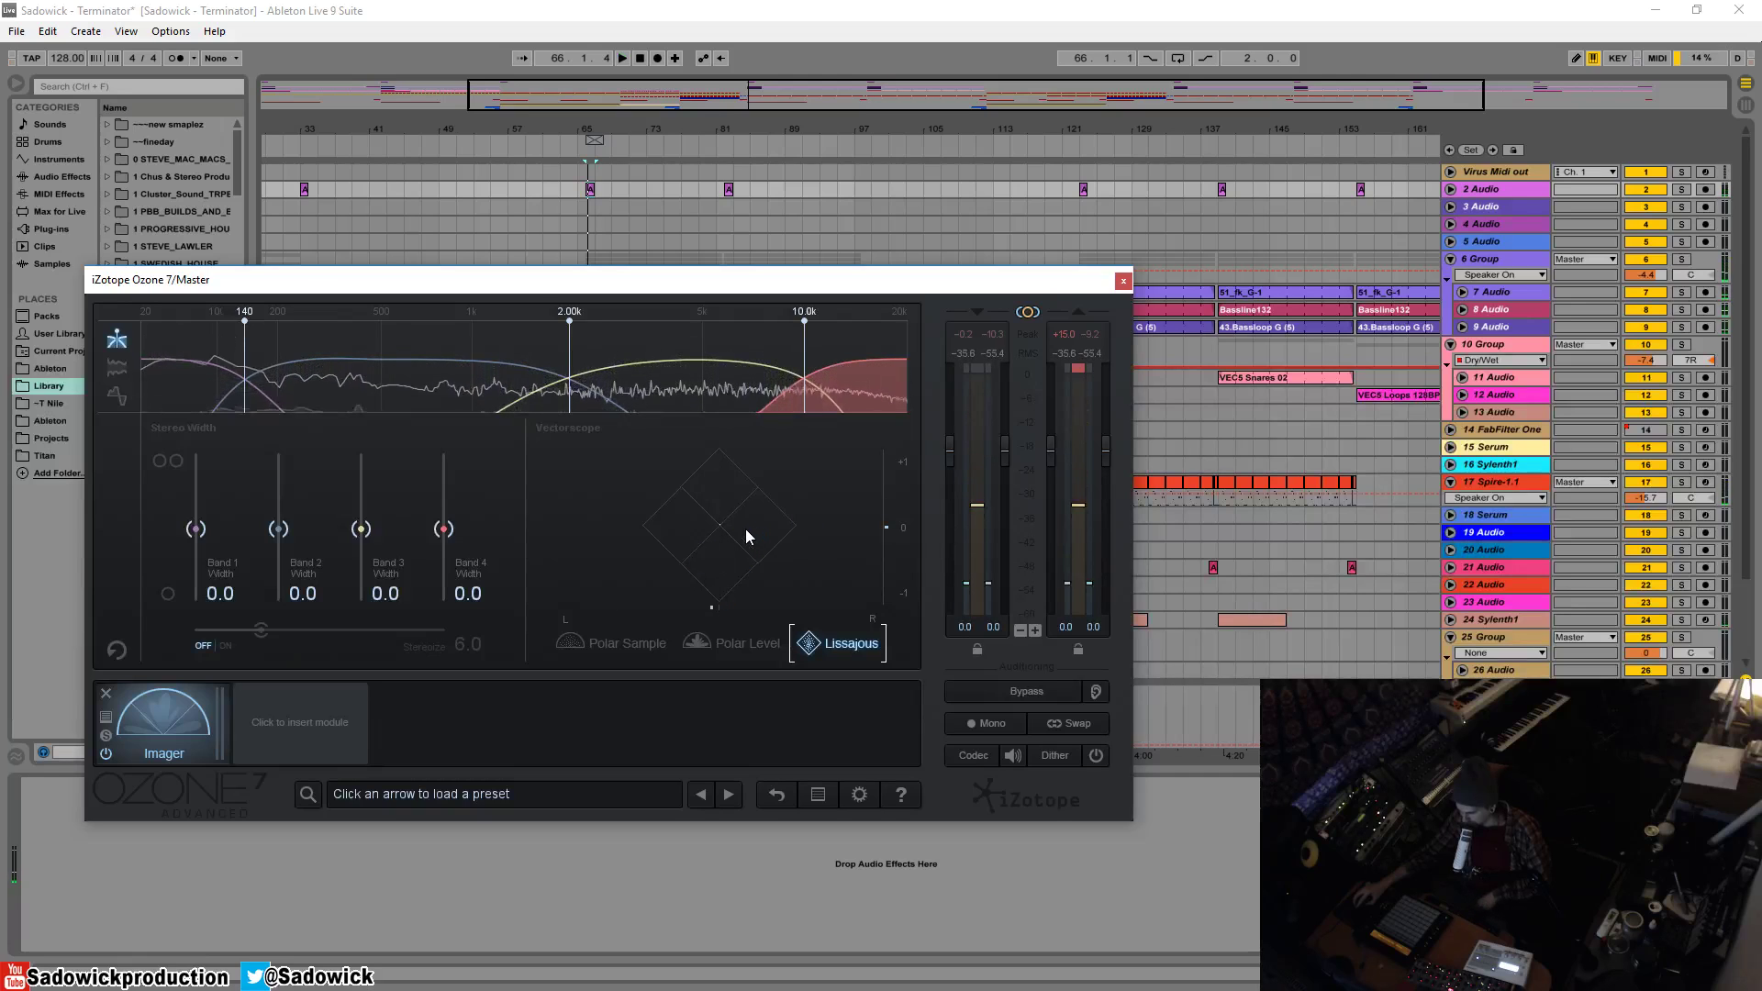
{"action": "left_click", "coordinate": [743, 644]}
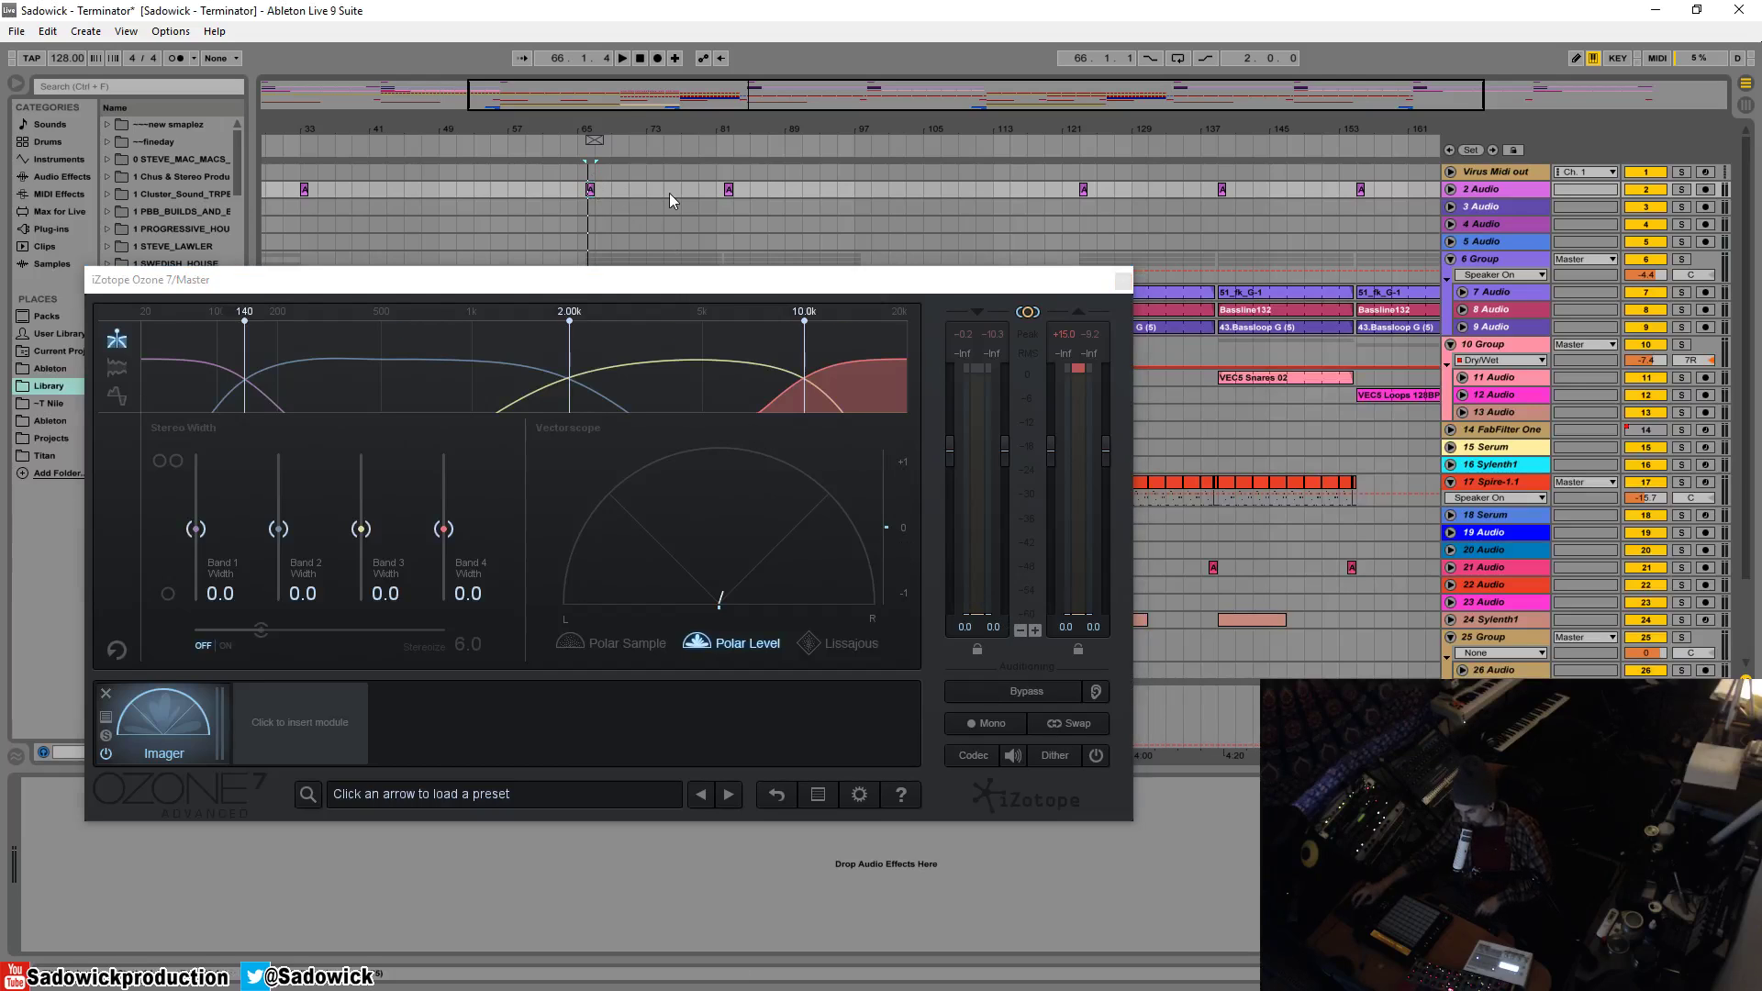
Step: Play the mix and move the playback start to bar 49
{"action": "key", "text": "space"}
{"action": "key", "text": "space"}
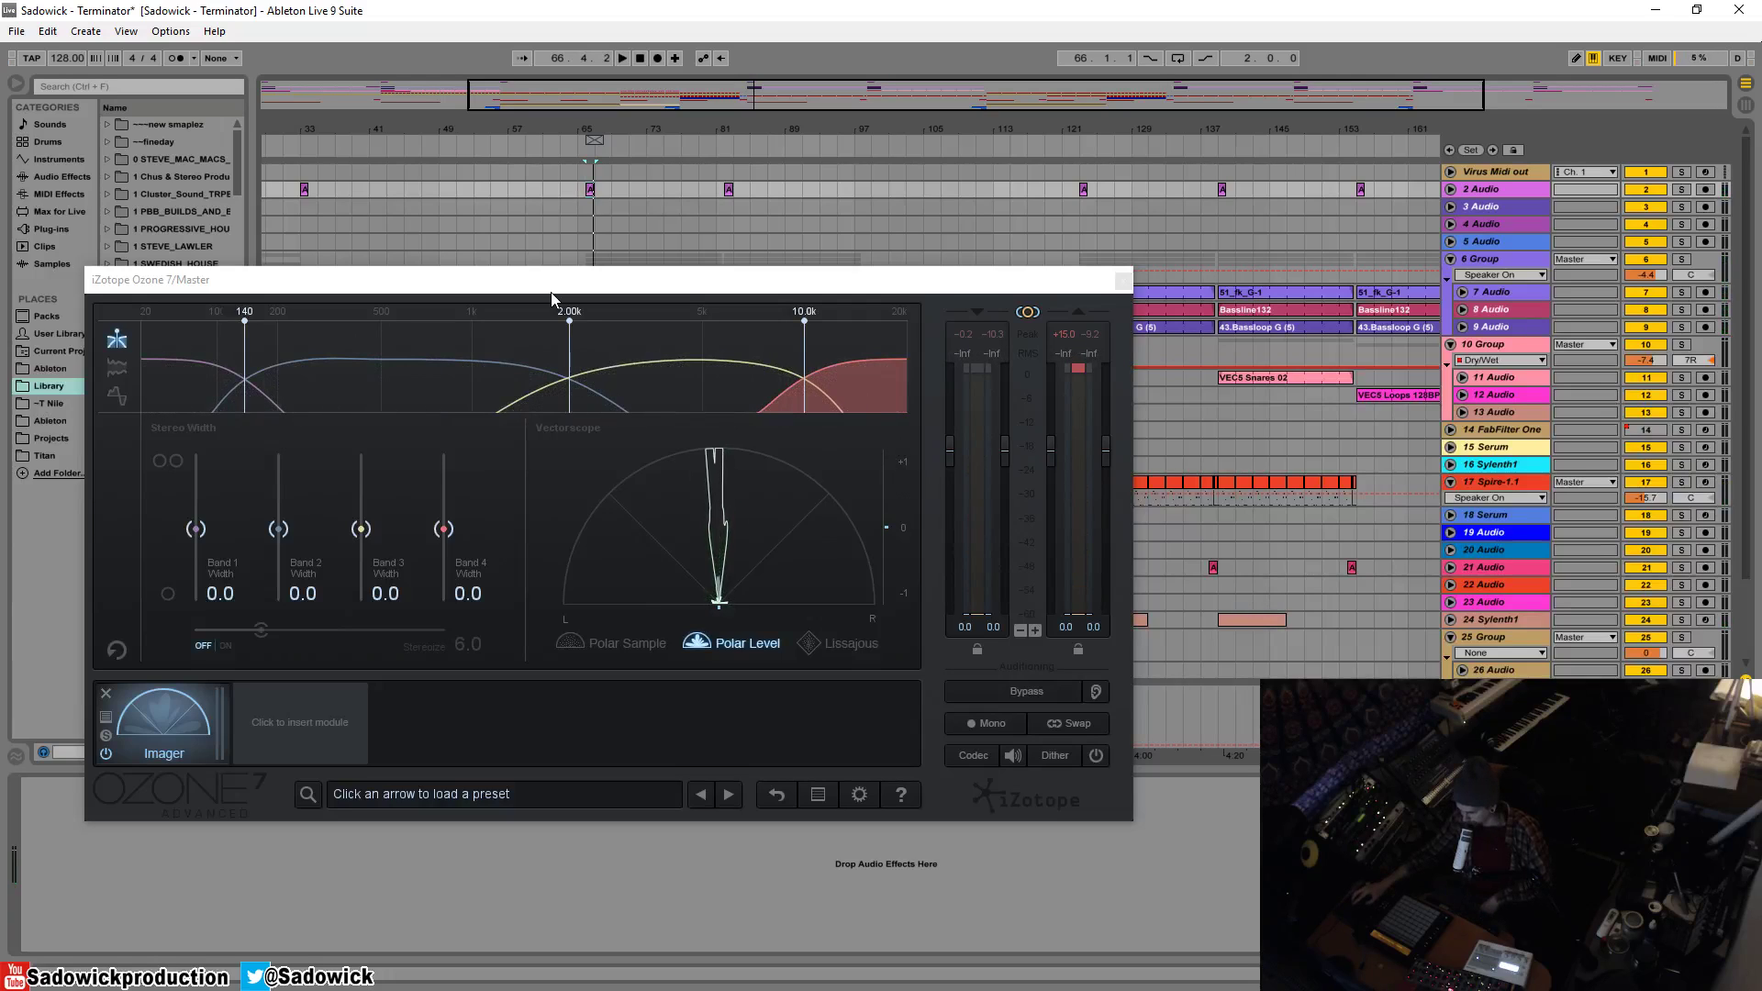
{"action": "left_click", "coordinate": [443, 189]}
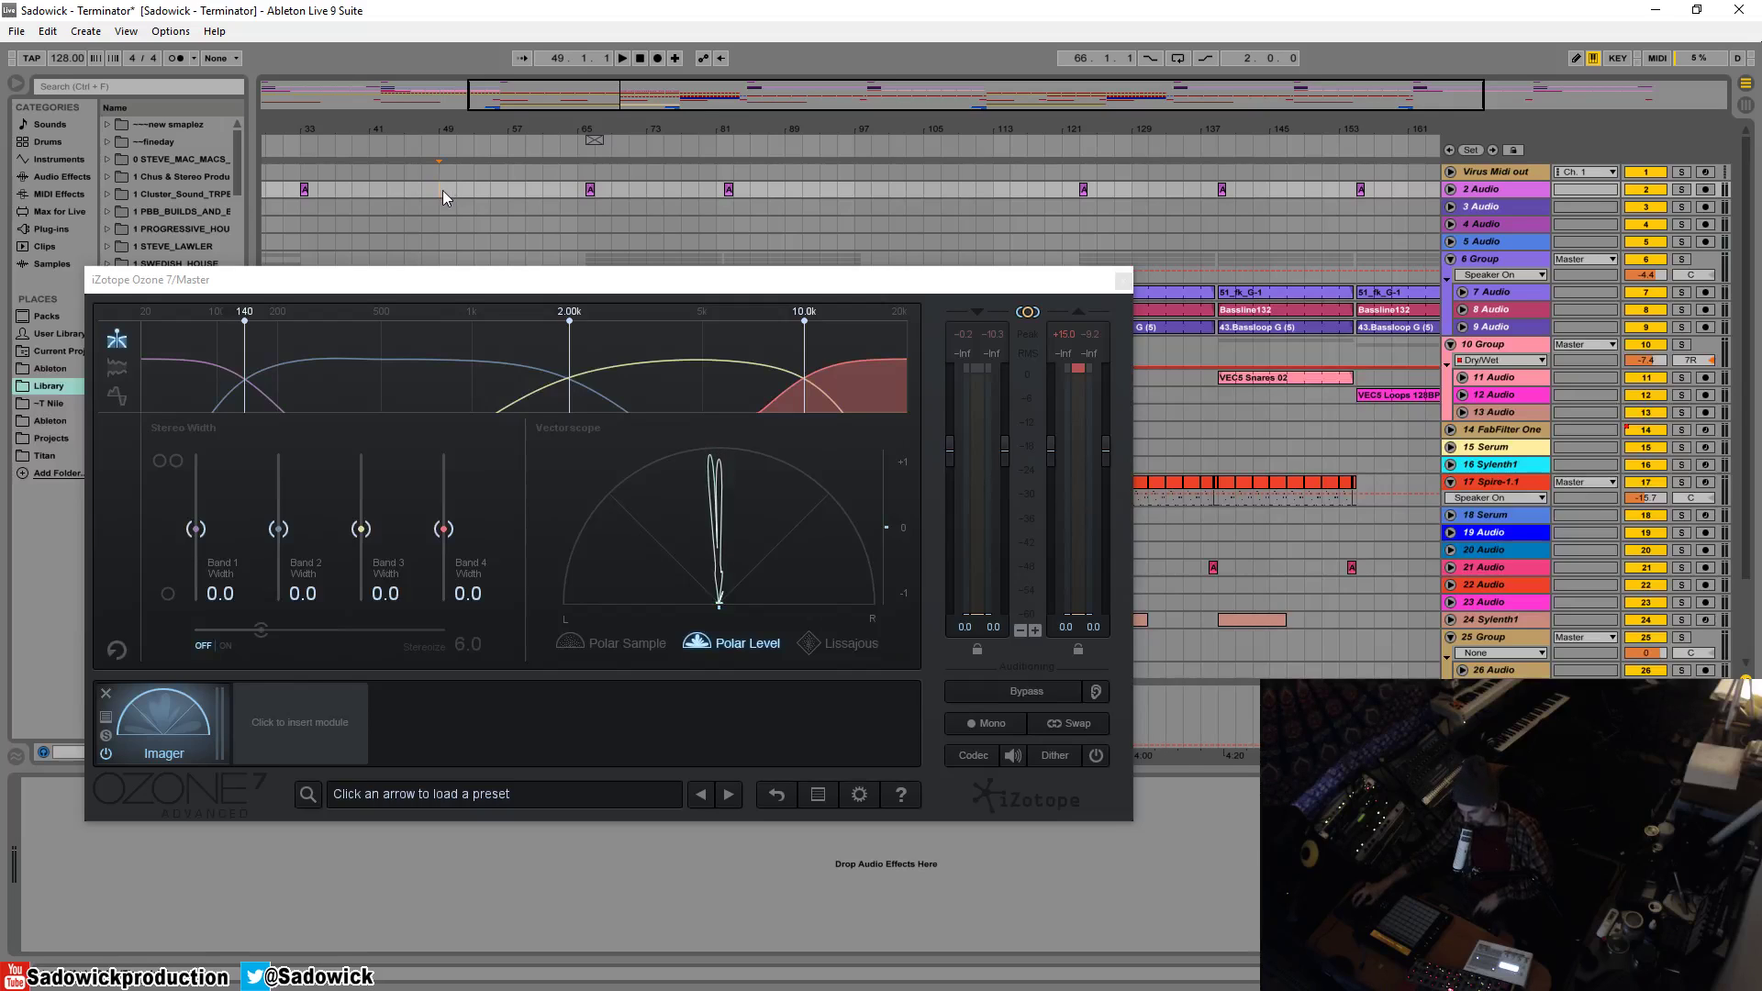
{"action": "key", "text": "space"}
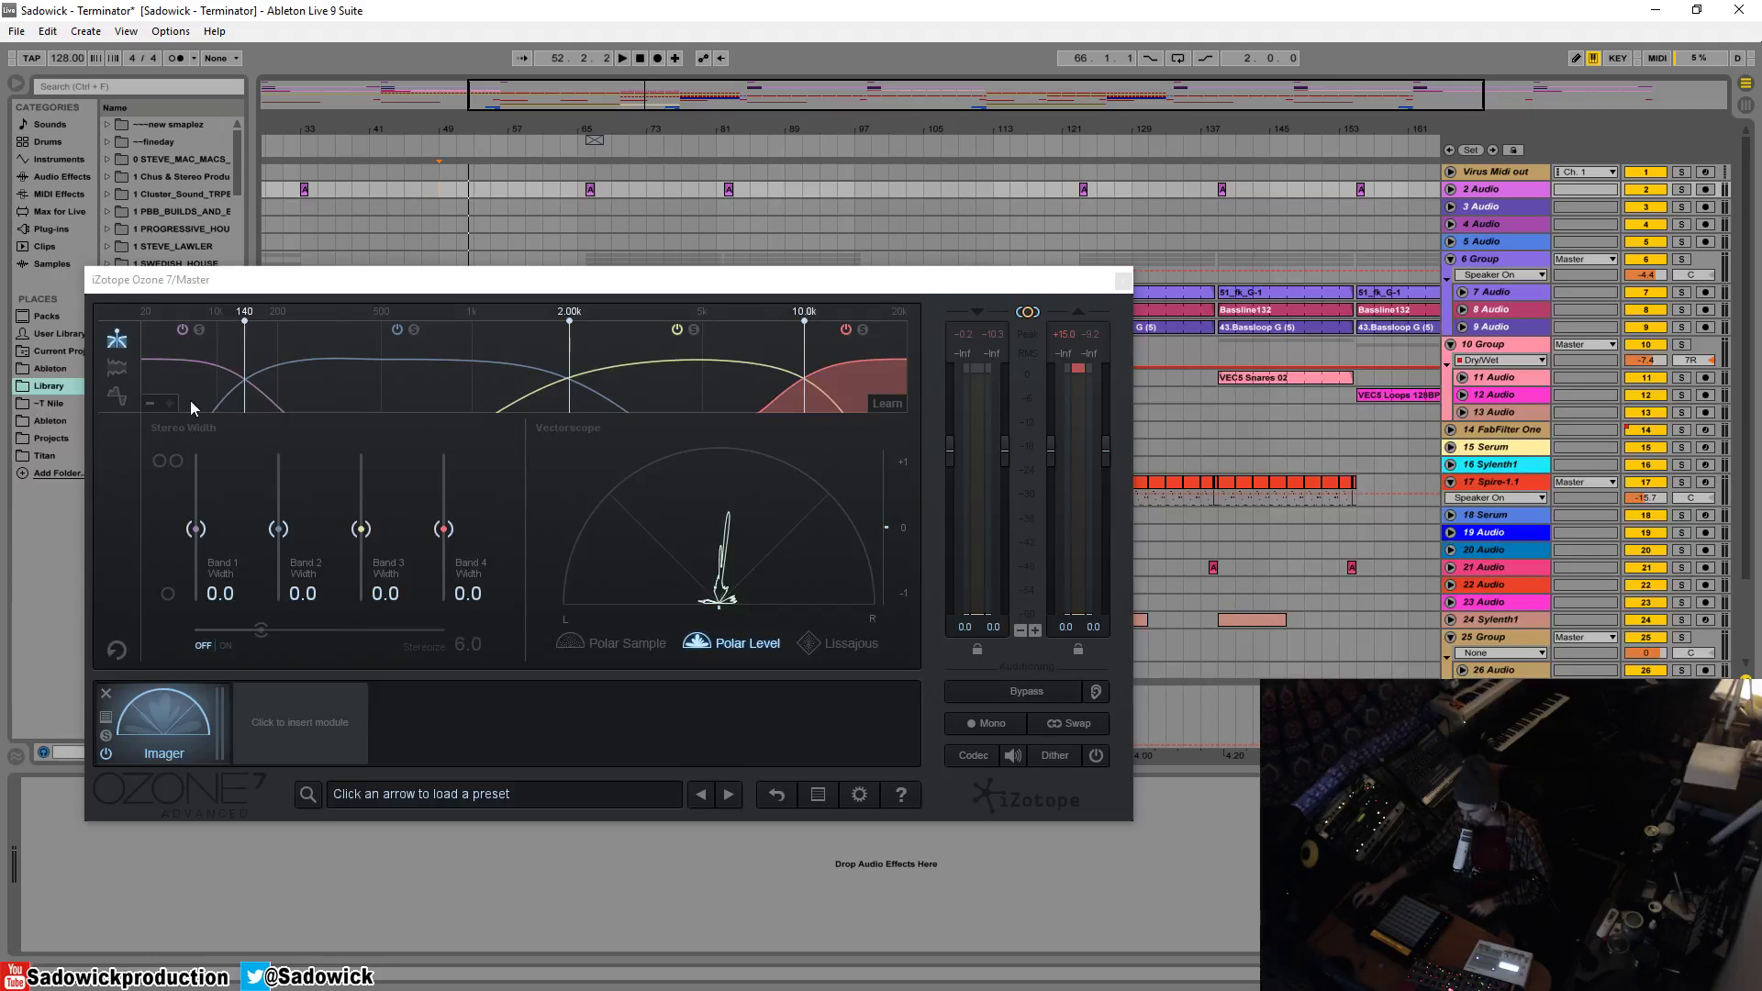
Step: Watch the master's correlation trace during playback, then return to the multiband spectrum display
{"action": "left_click", "coordinate": [117, 395]}
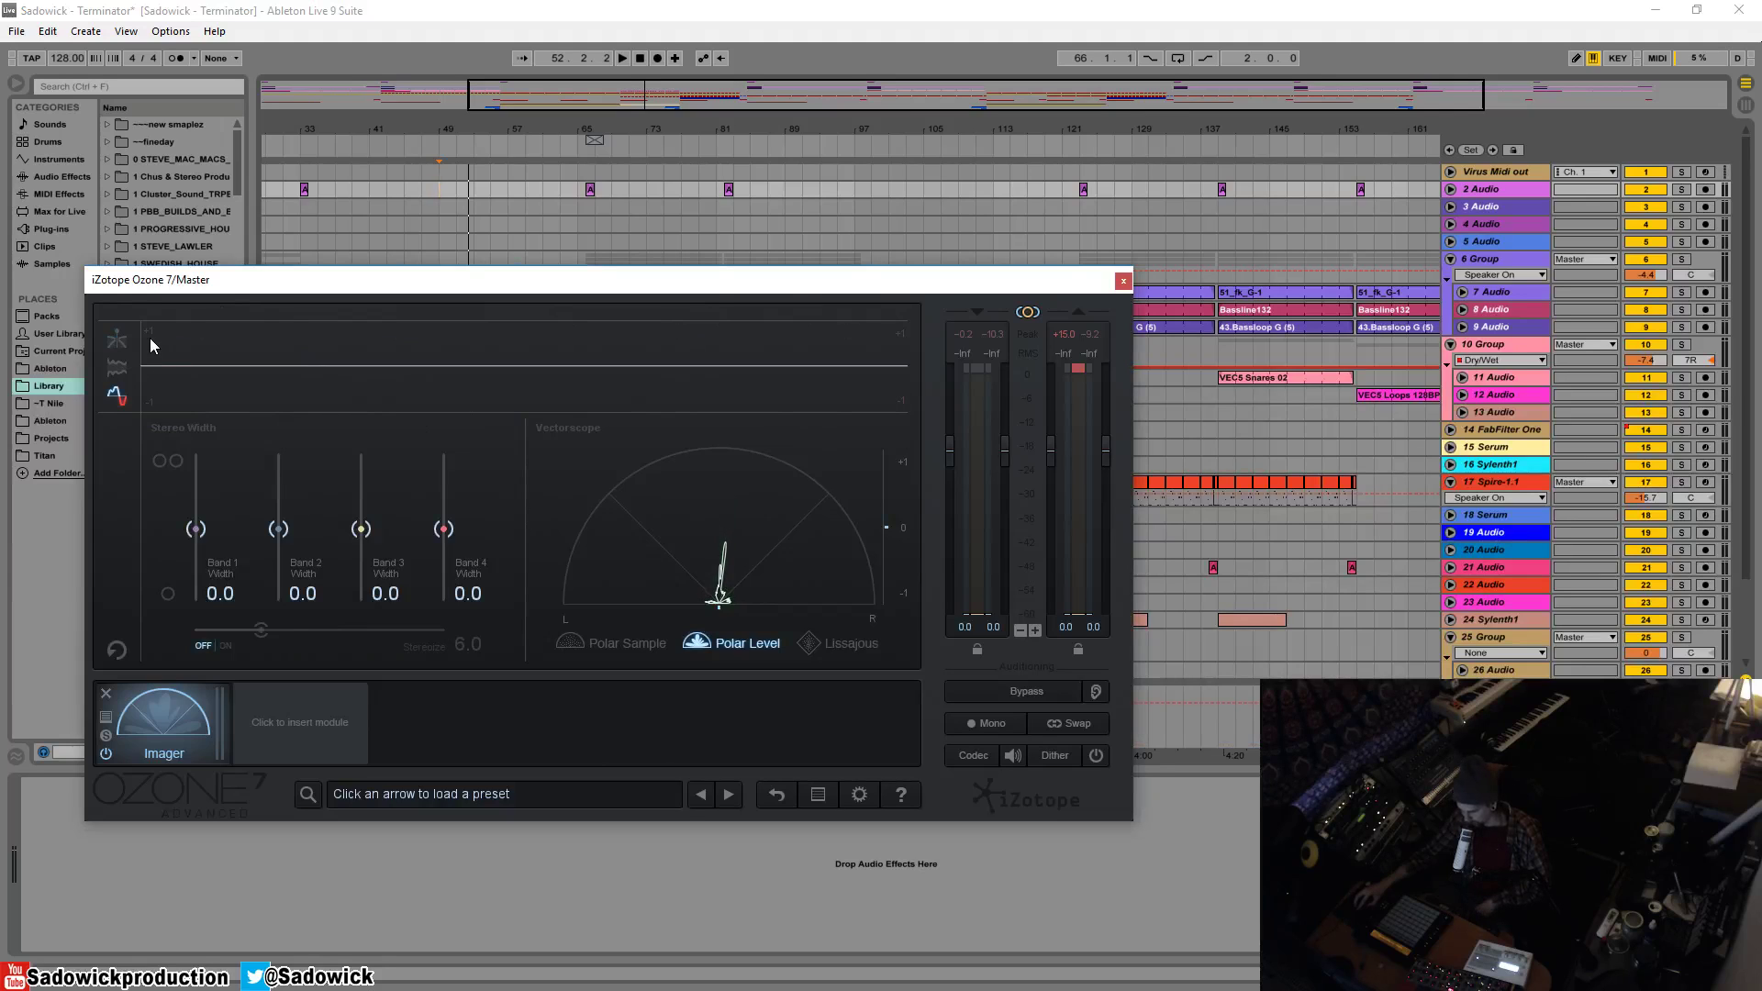
{"action": "key", "text": "space"}
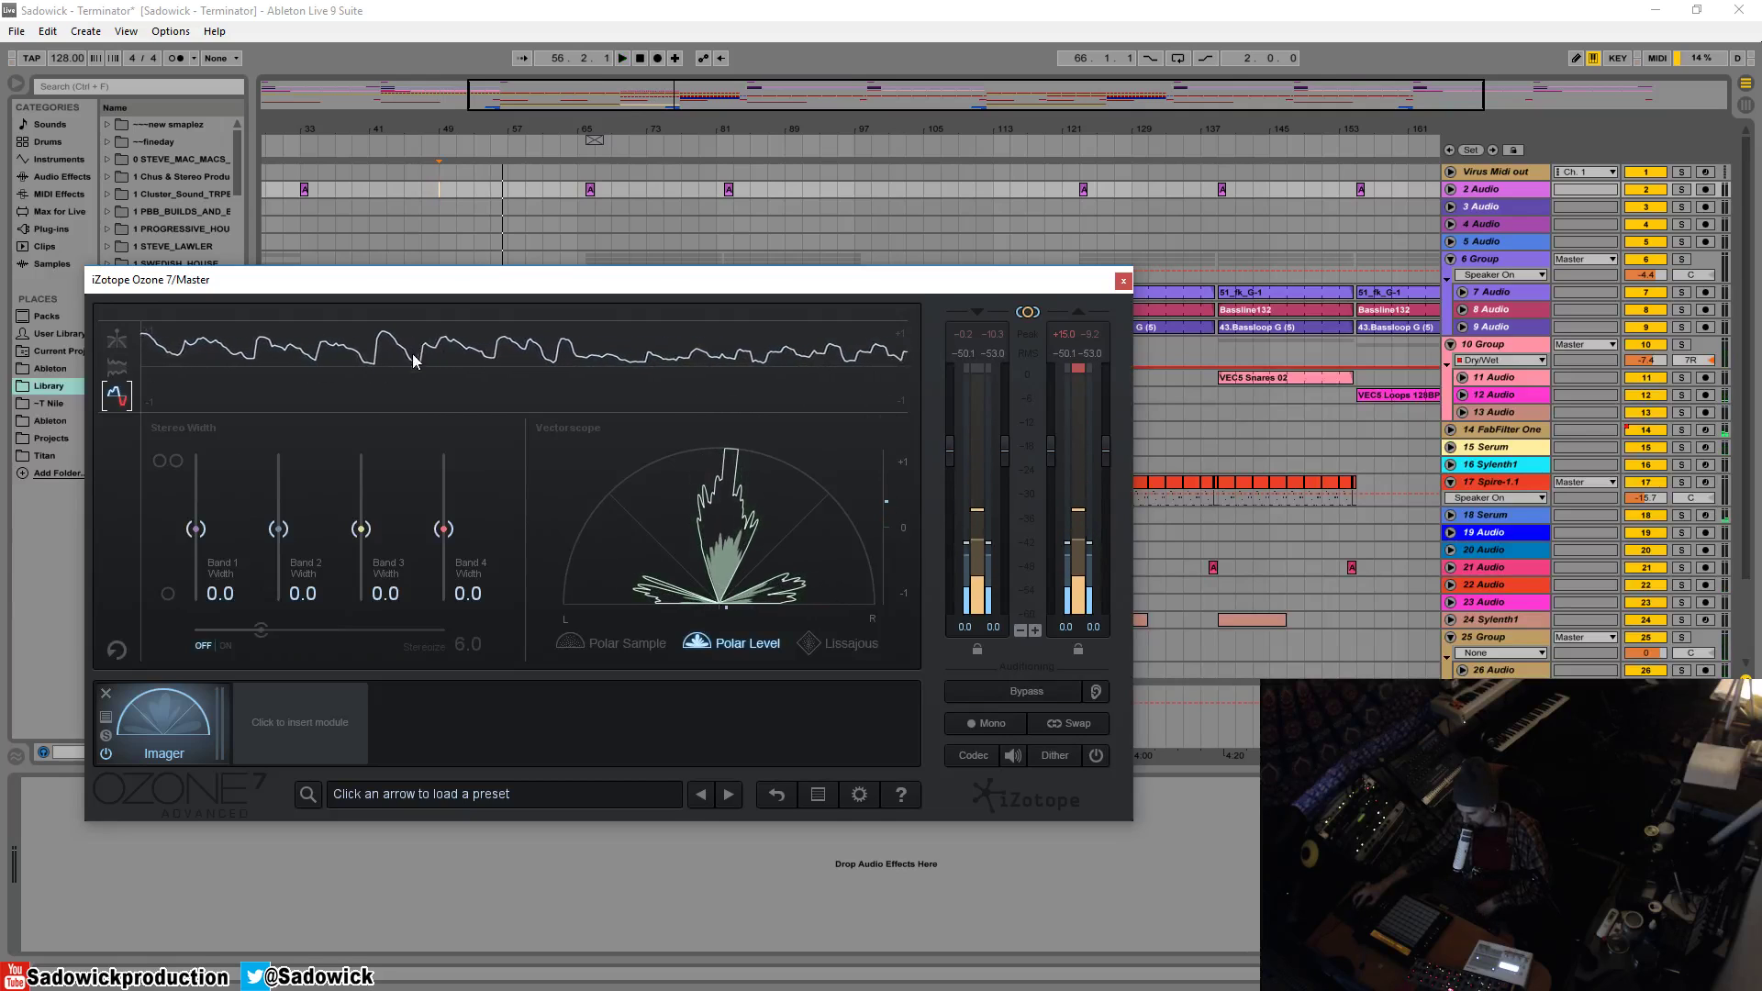
{"action": "left_click", "coordinate": [117, 339]}
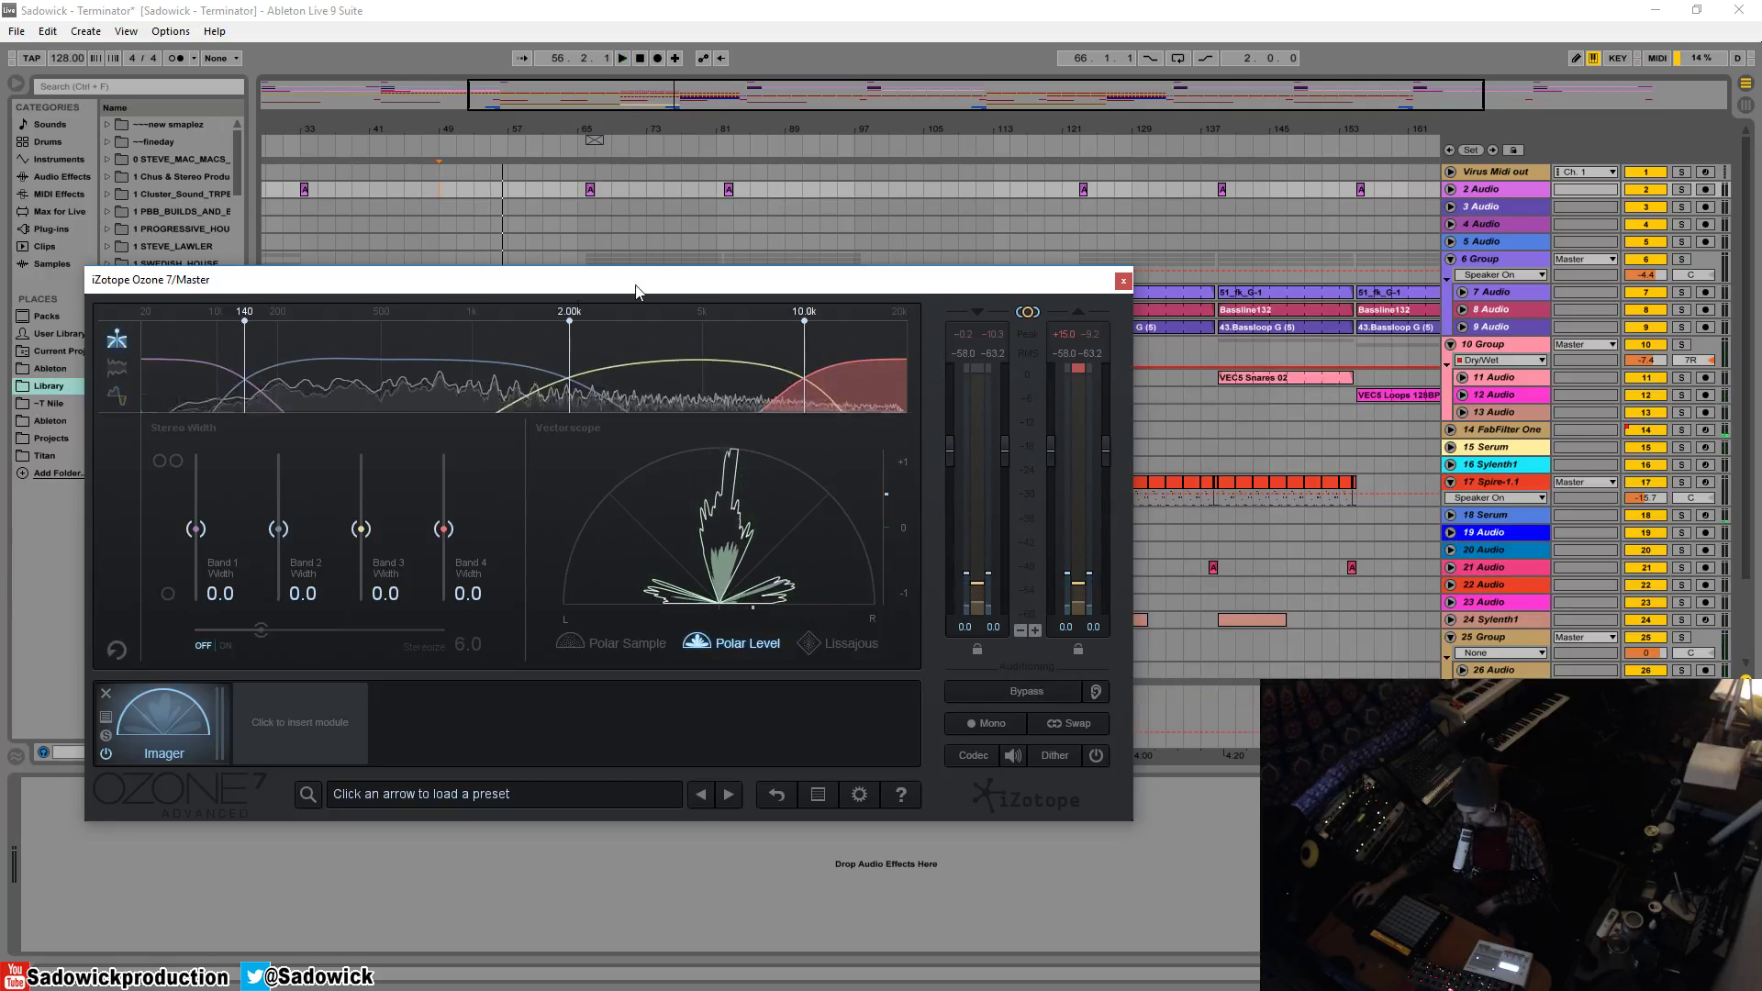
Step: Move the playback start to around bar 65 and play a short stretch from there
{"action": "left_click", "coordinate": [594, 193]}
{"action": "mouse_move", "coordinate": [691, 393]}
{"action": "key", "text": "space"}
{"action": "left_click", "coordinate": [725, 467]}
{"action": "key", "text": "space"}
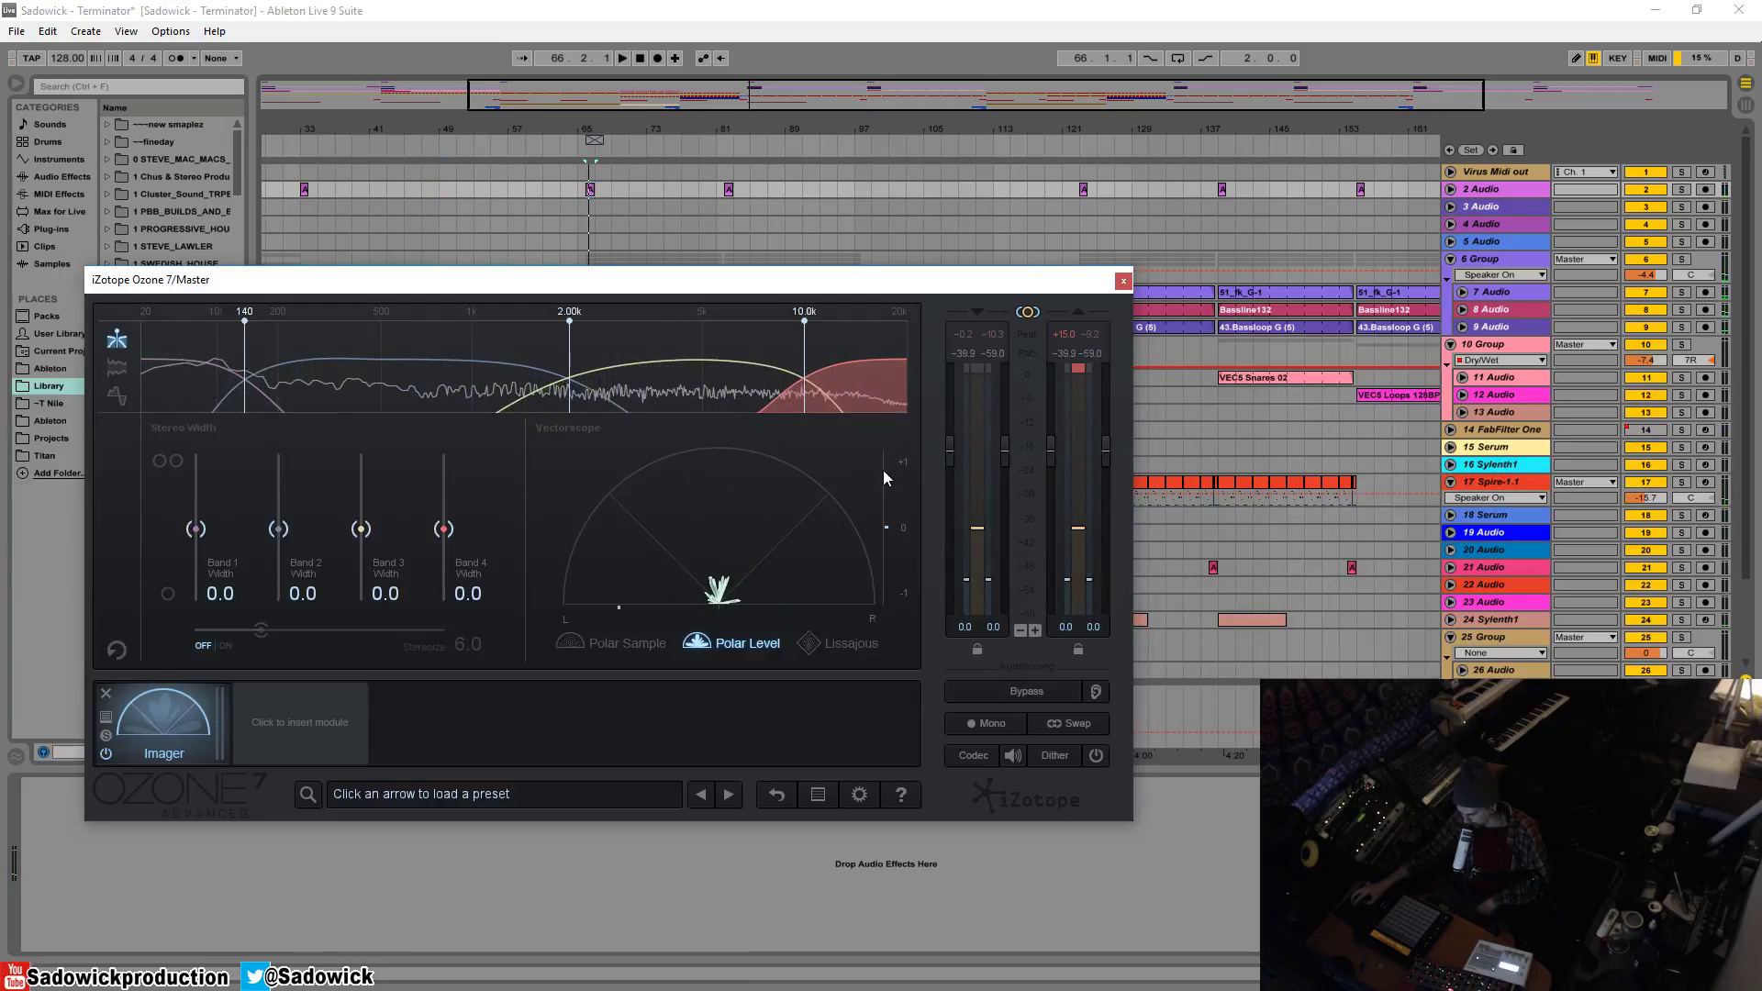
{"action": "left_click", "coordinate": [996, 728]}
{"action": "key", "text": "space"}
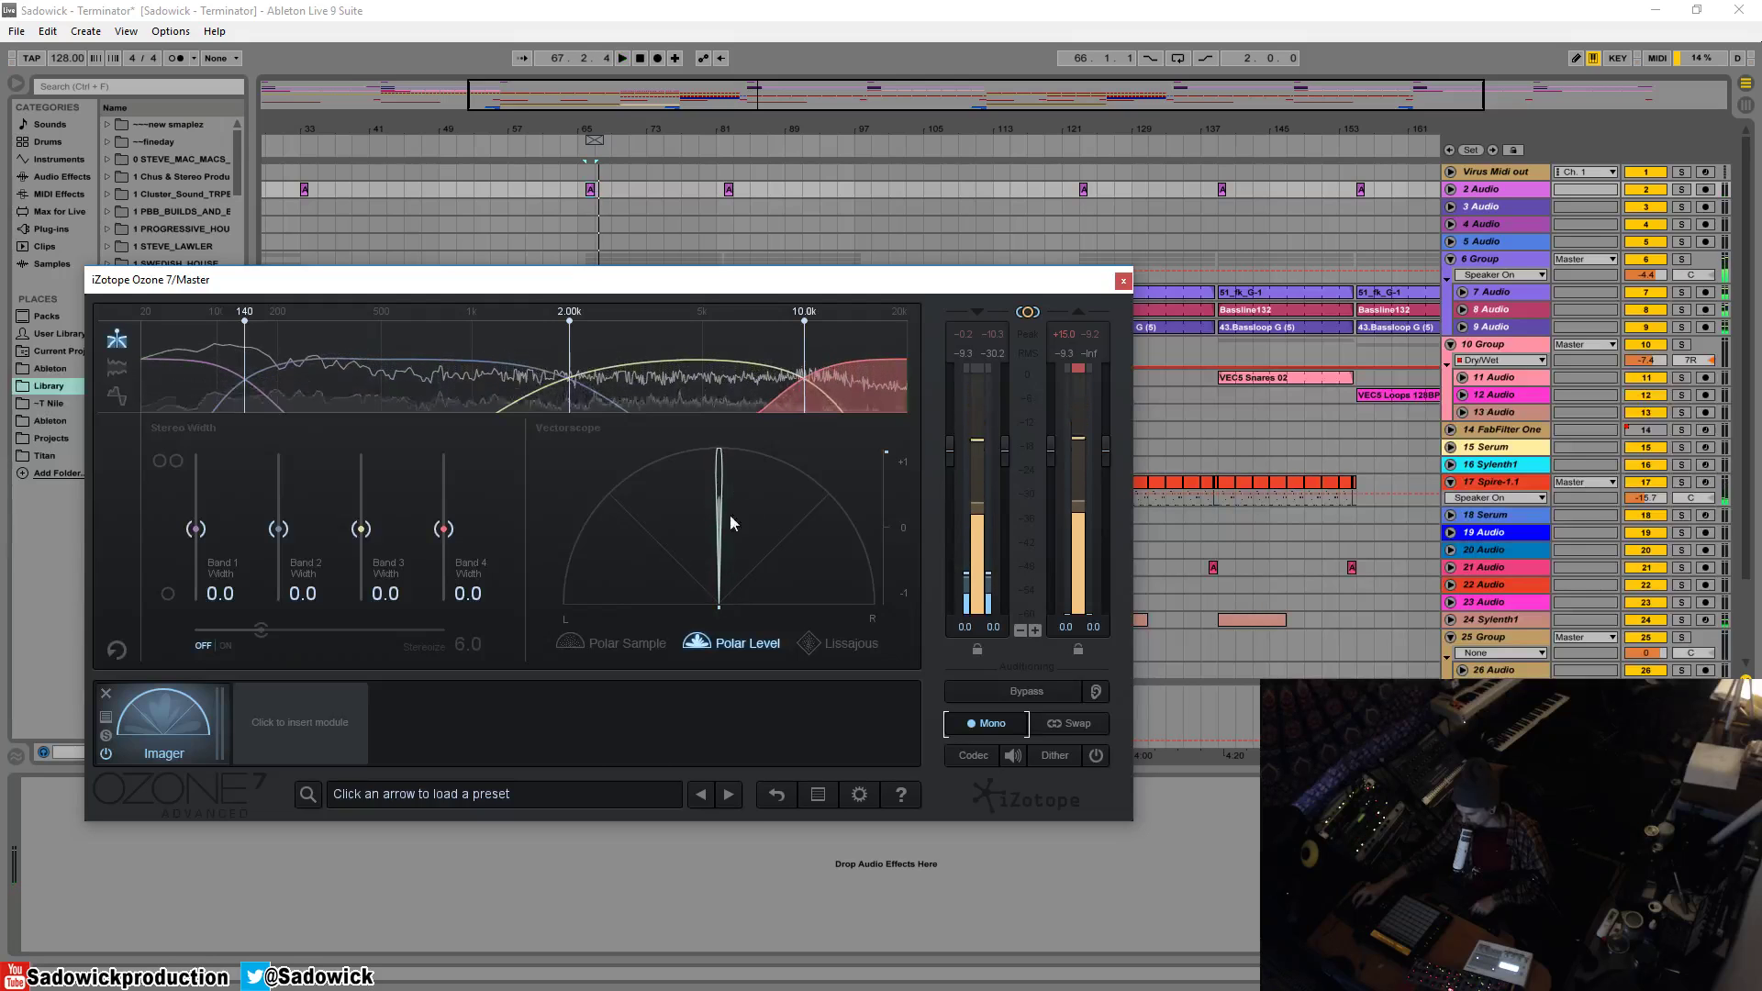
{"action": "left_click", "coordinate": [990, 723]}
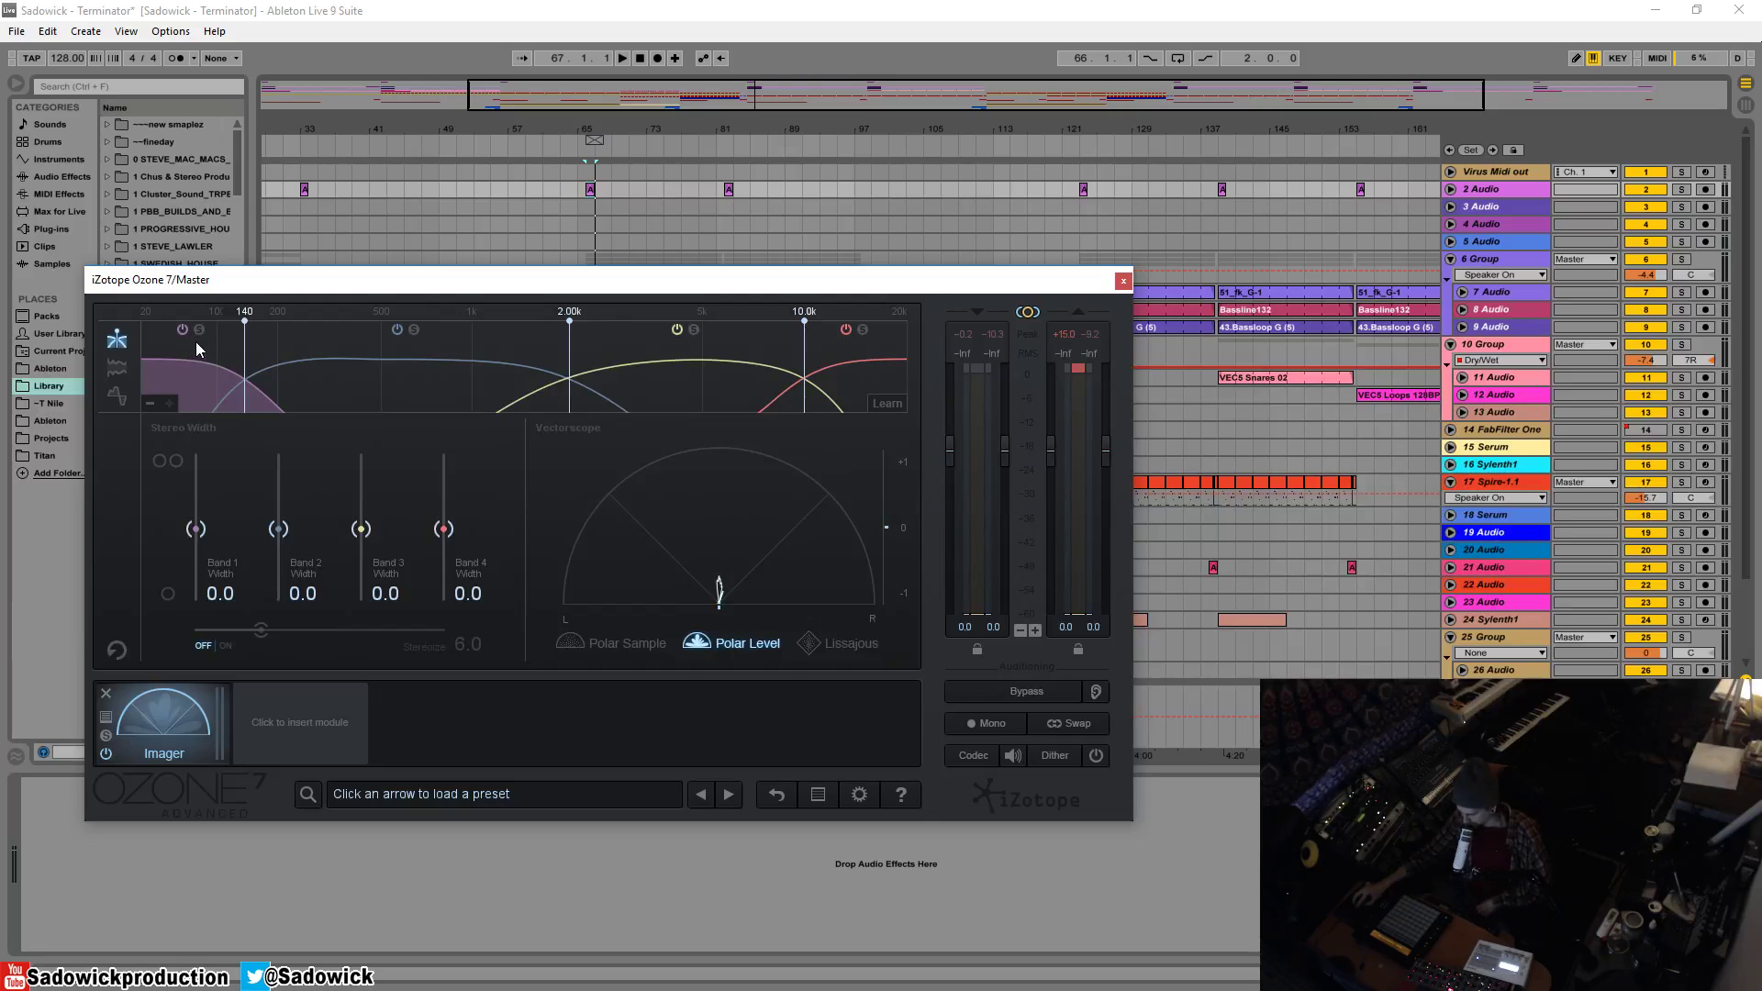
Step: Narrow Band 1 (below 140 Hz) to -100.0 width for a mono low end, and audition it
{"action": "key", "text": "space"}
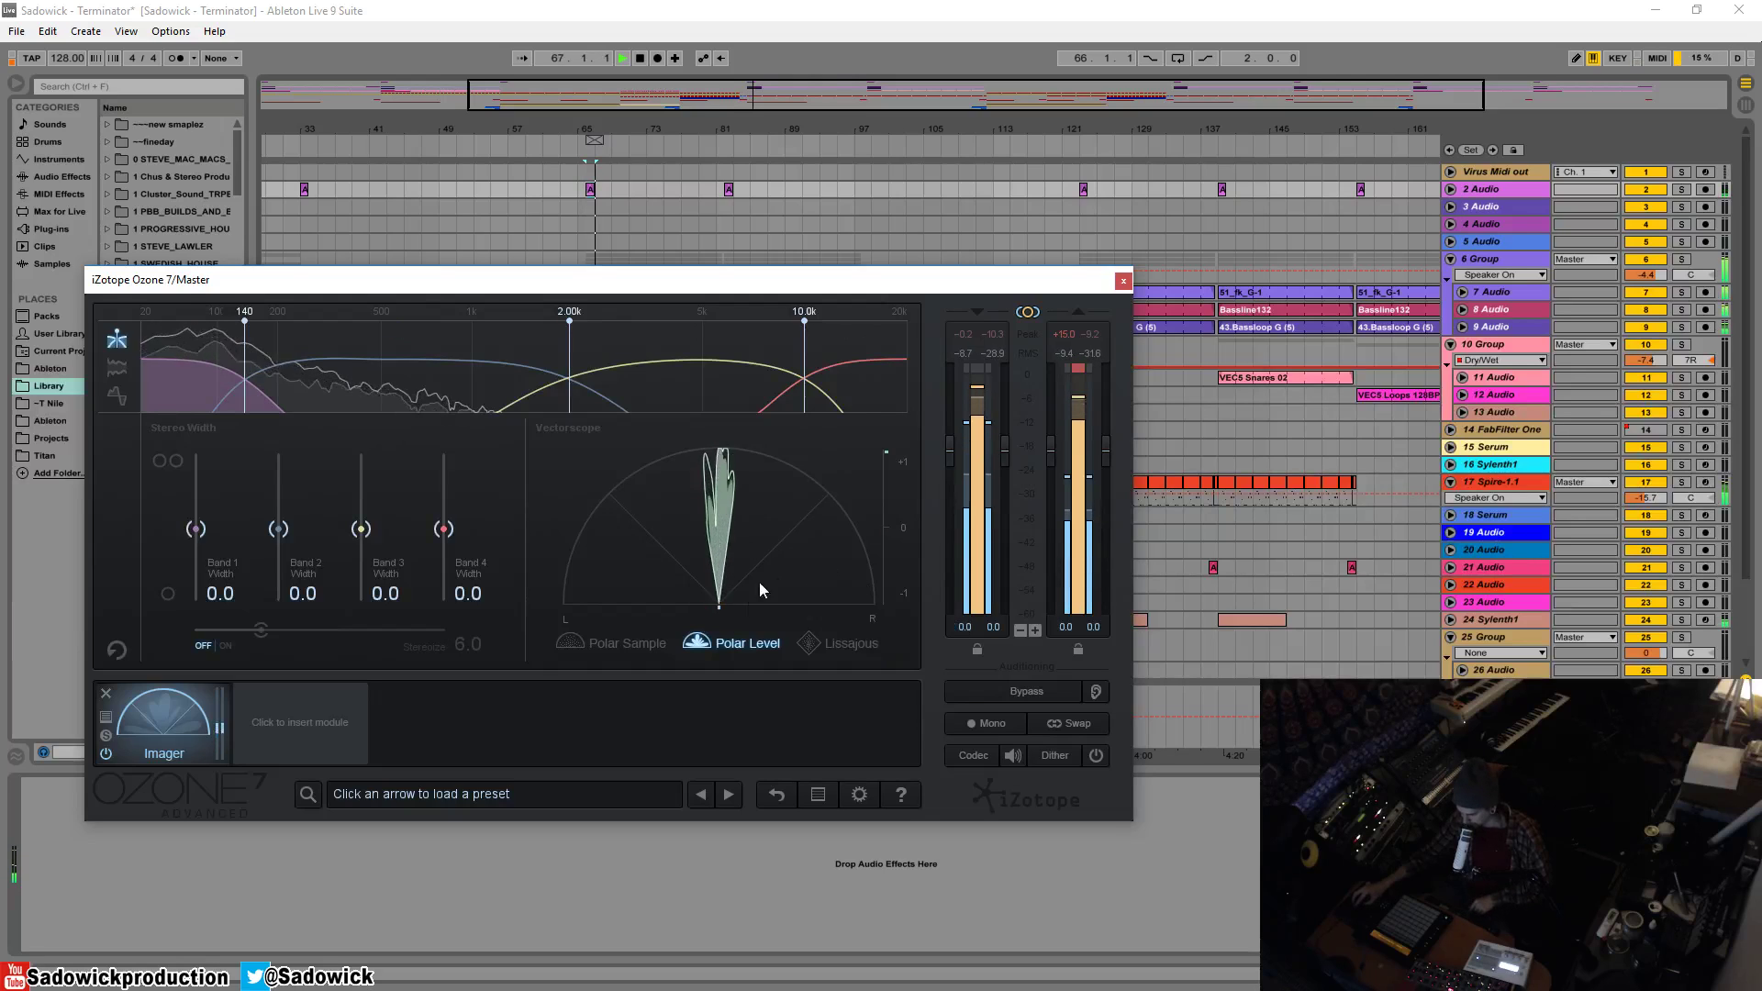
{"action": "left_click", "coordinate": [624, 642]}
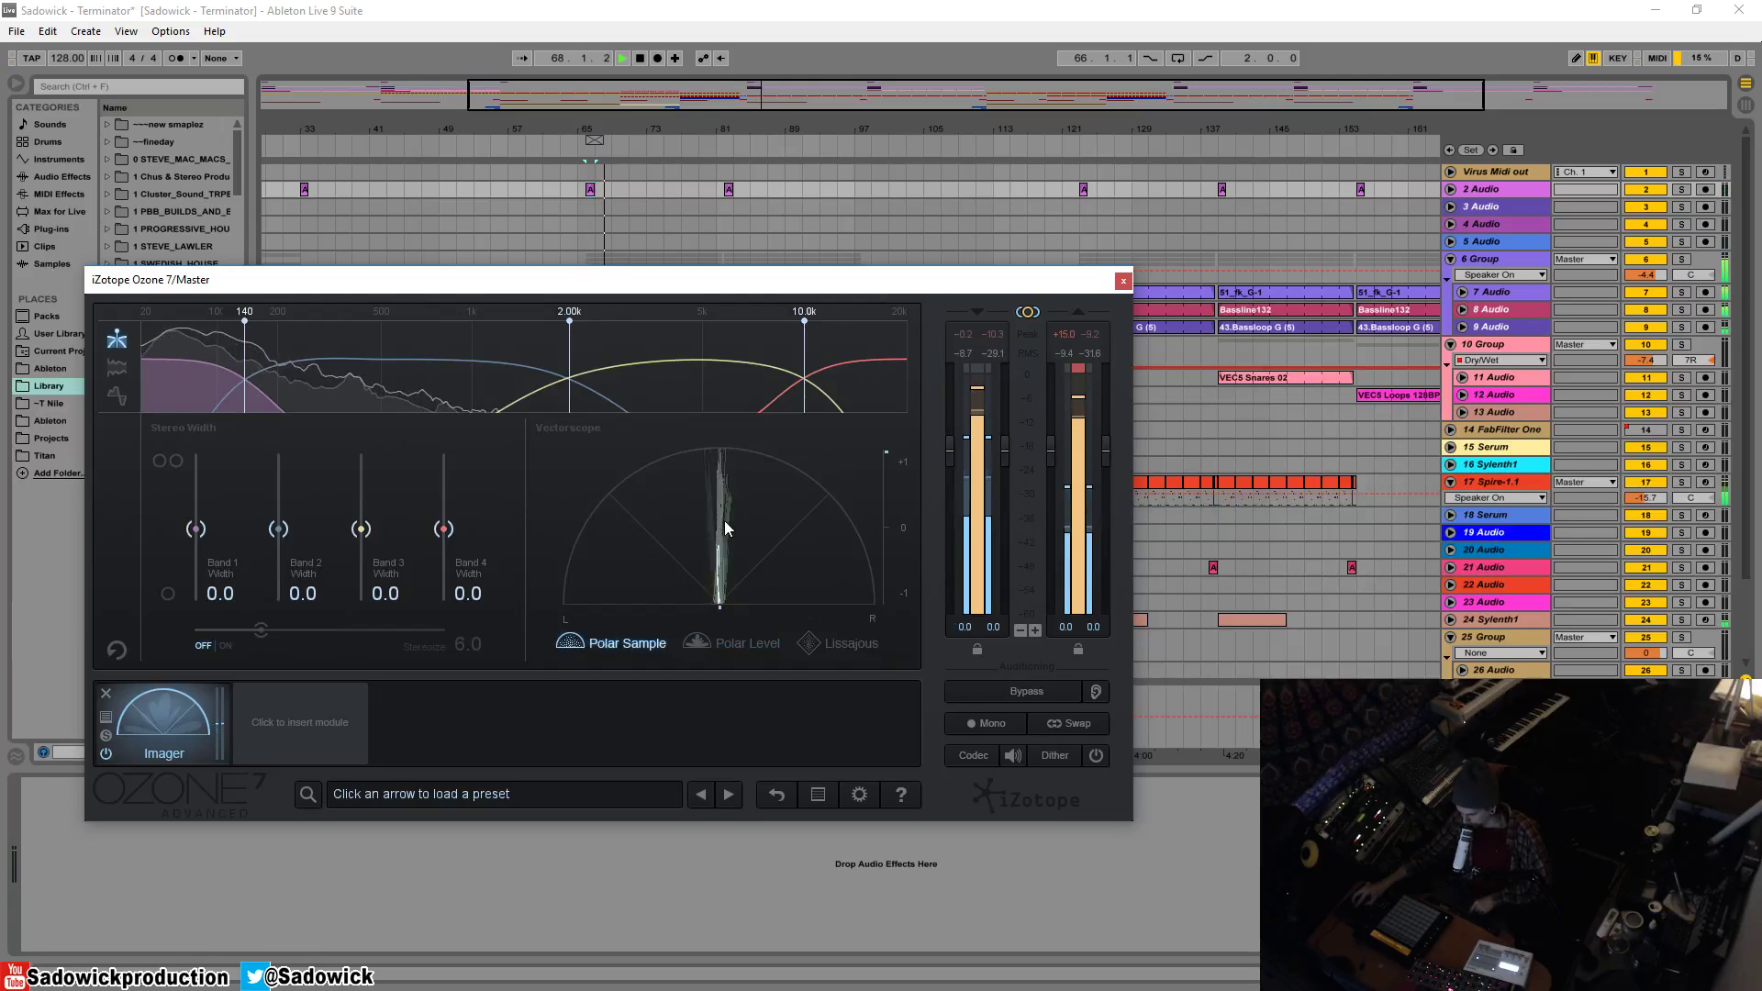
{"action": "key", "text": "space"}
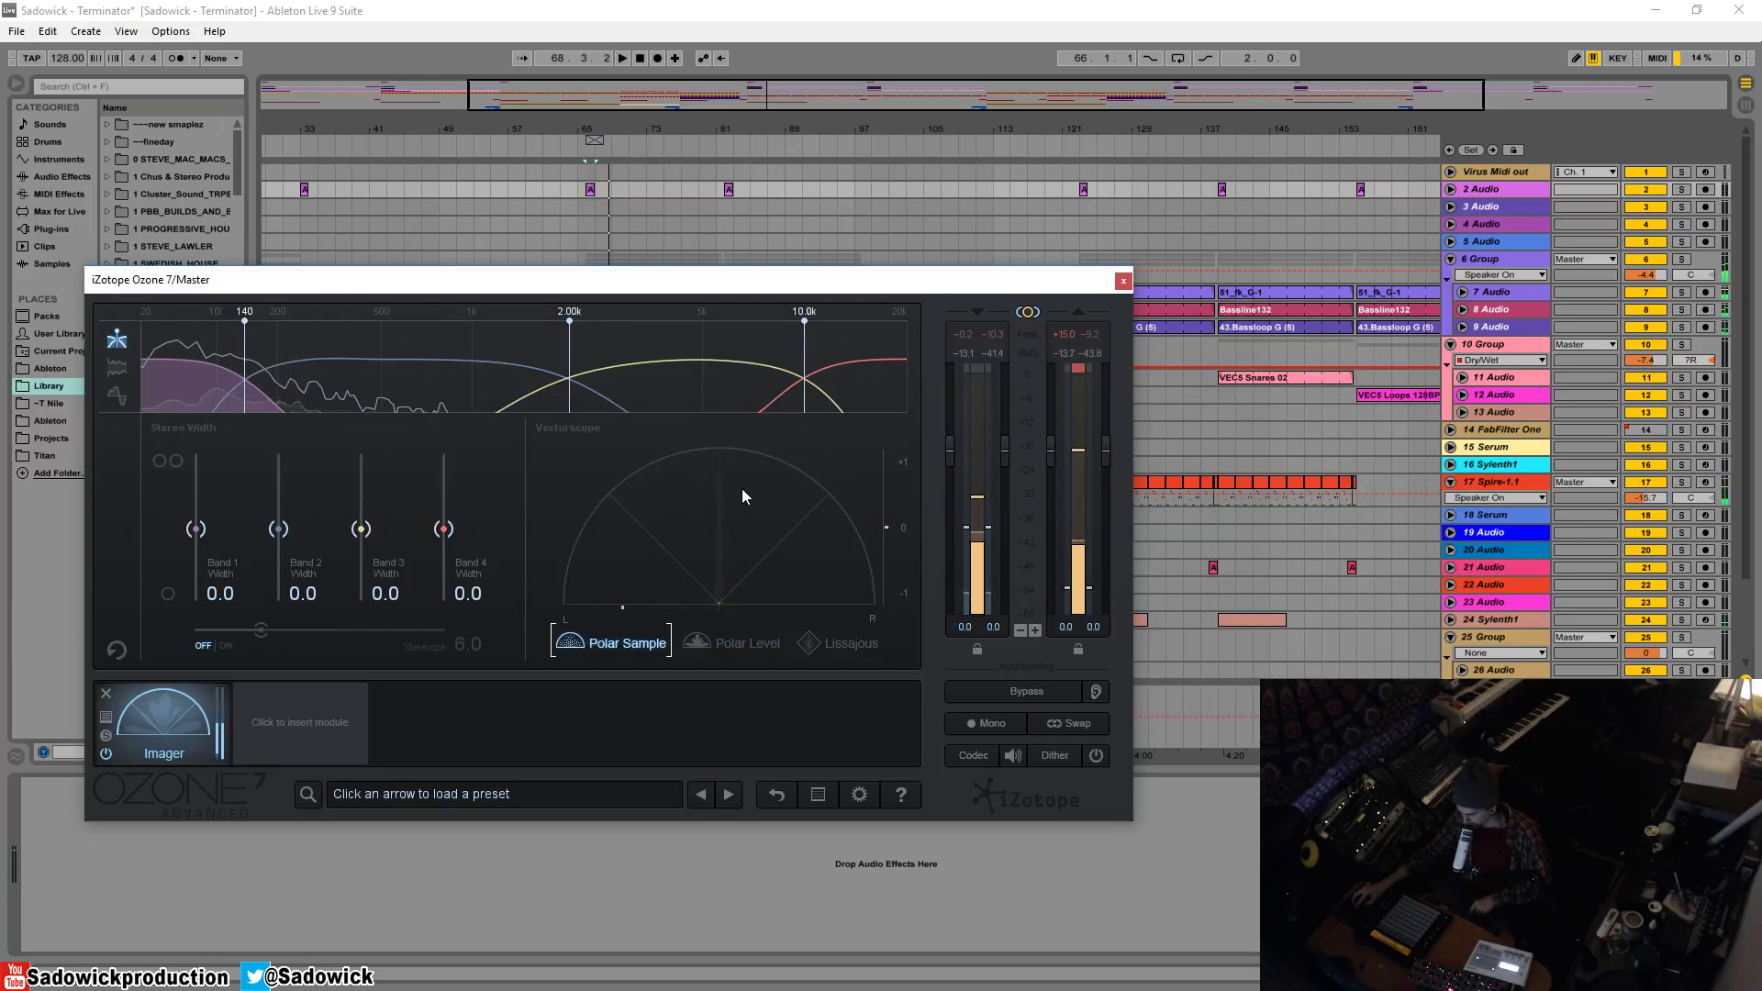
{"action": "left_click_drag", "start_coordinate": [197, 529], "coordinate": [207, 615]}
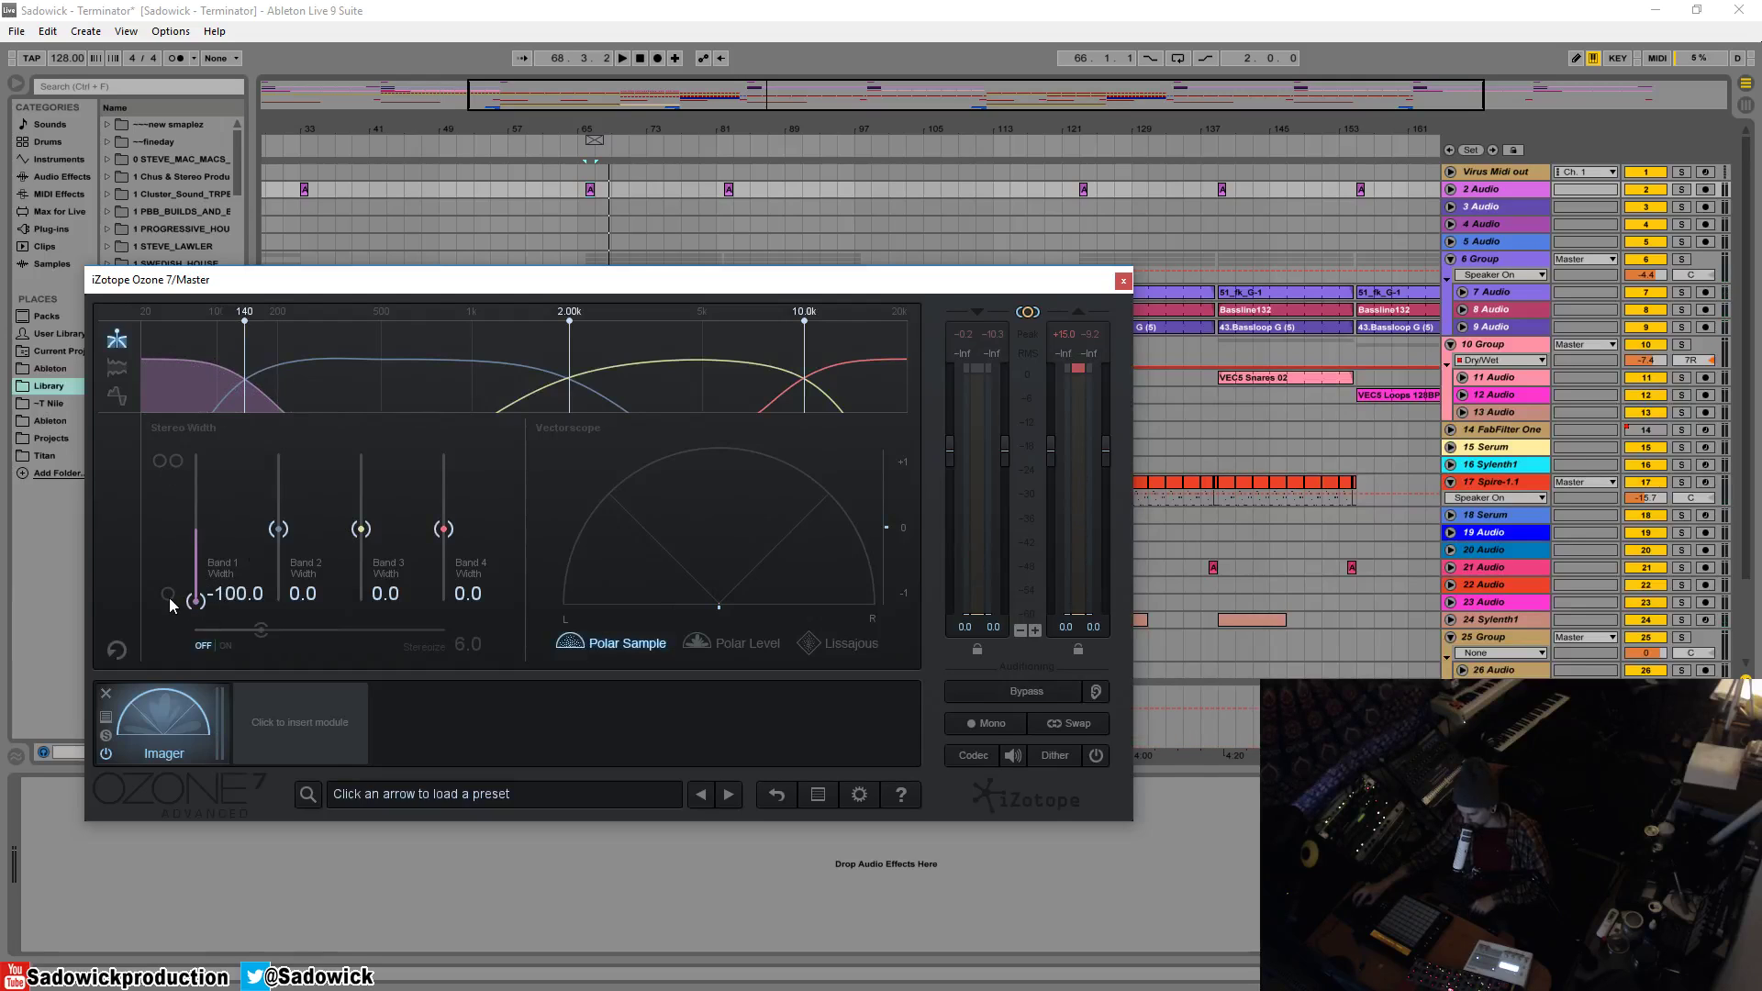
{"action": "key", "text": "space"}
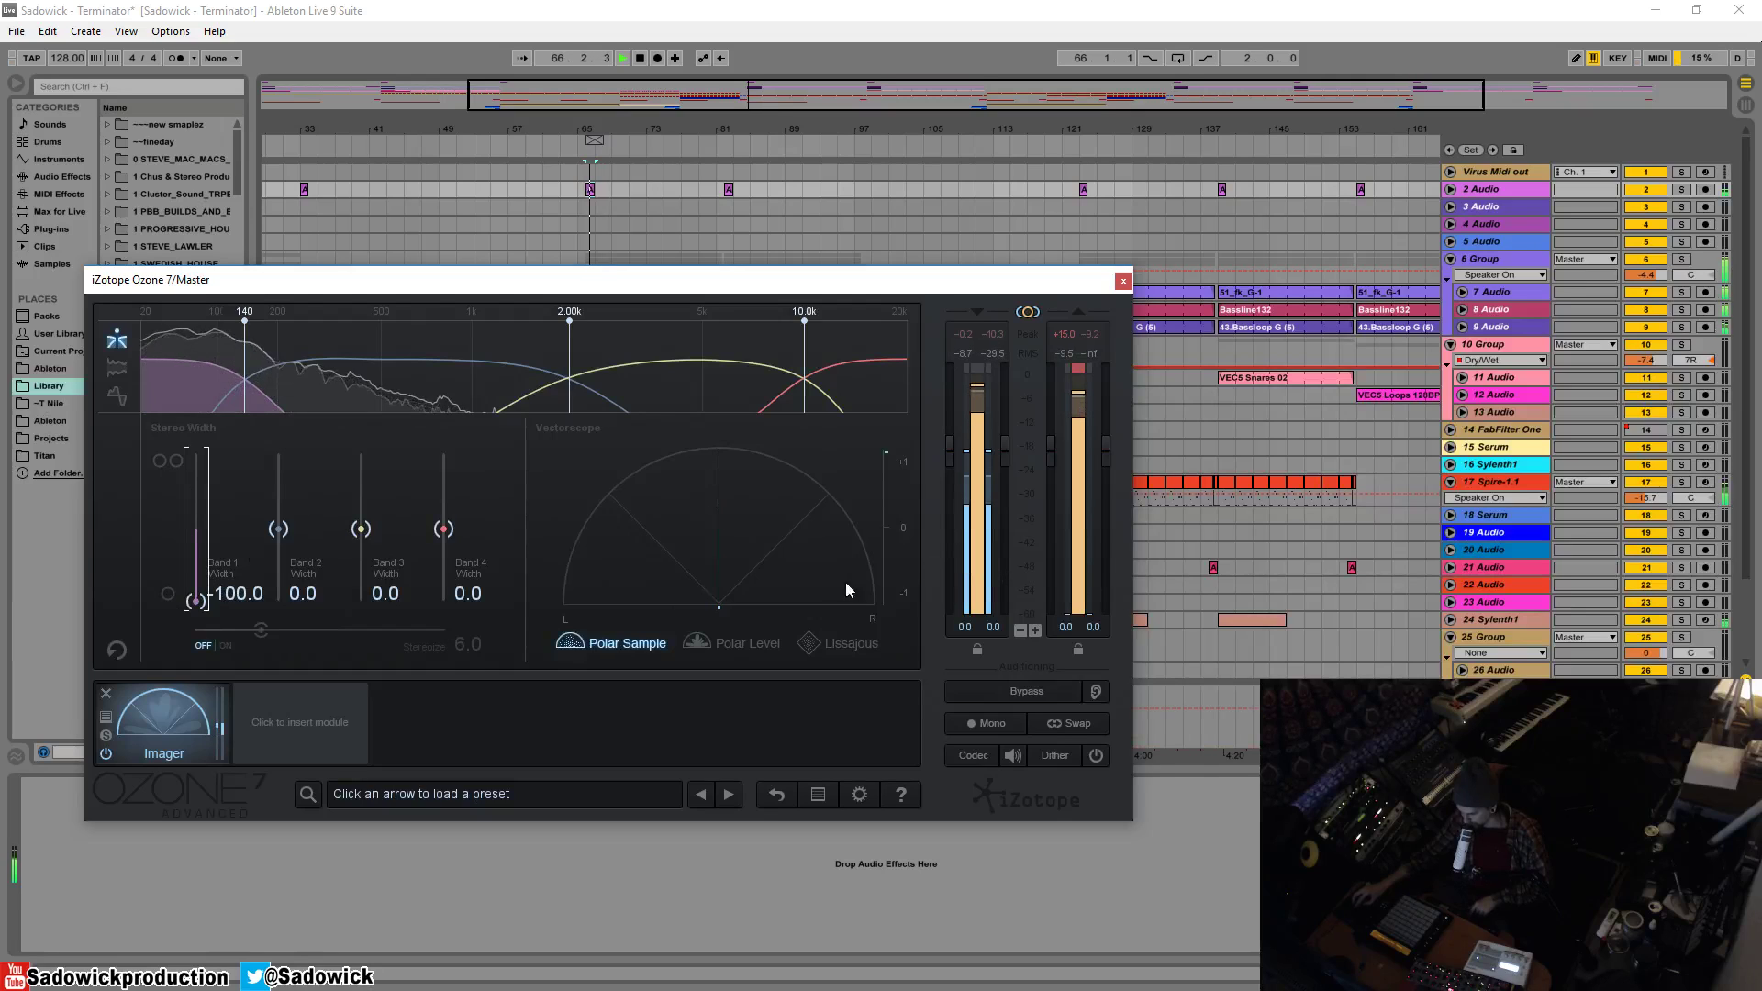
{"action": "key", "text": "space"}
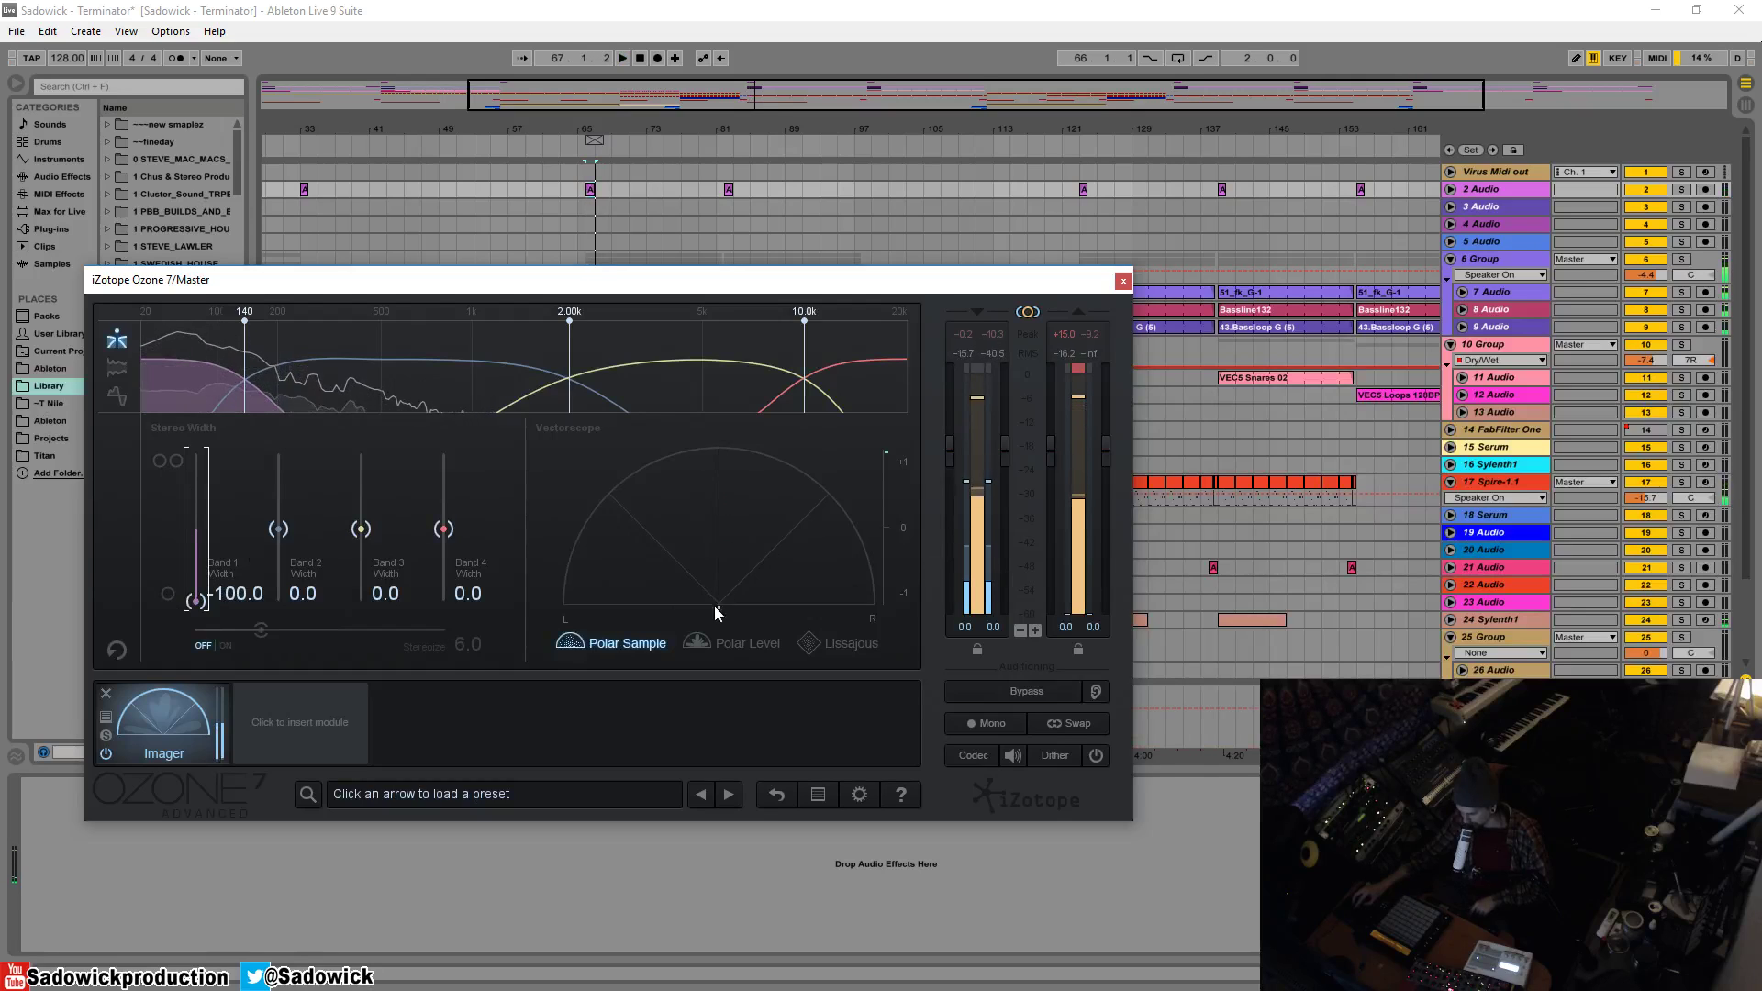
Step: Switch the vectorscope to Polar Level and listen to the mono low end
{"action": "left_click", "coordinate": [739, 646]}
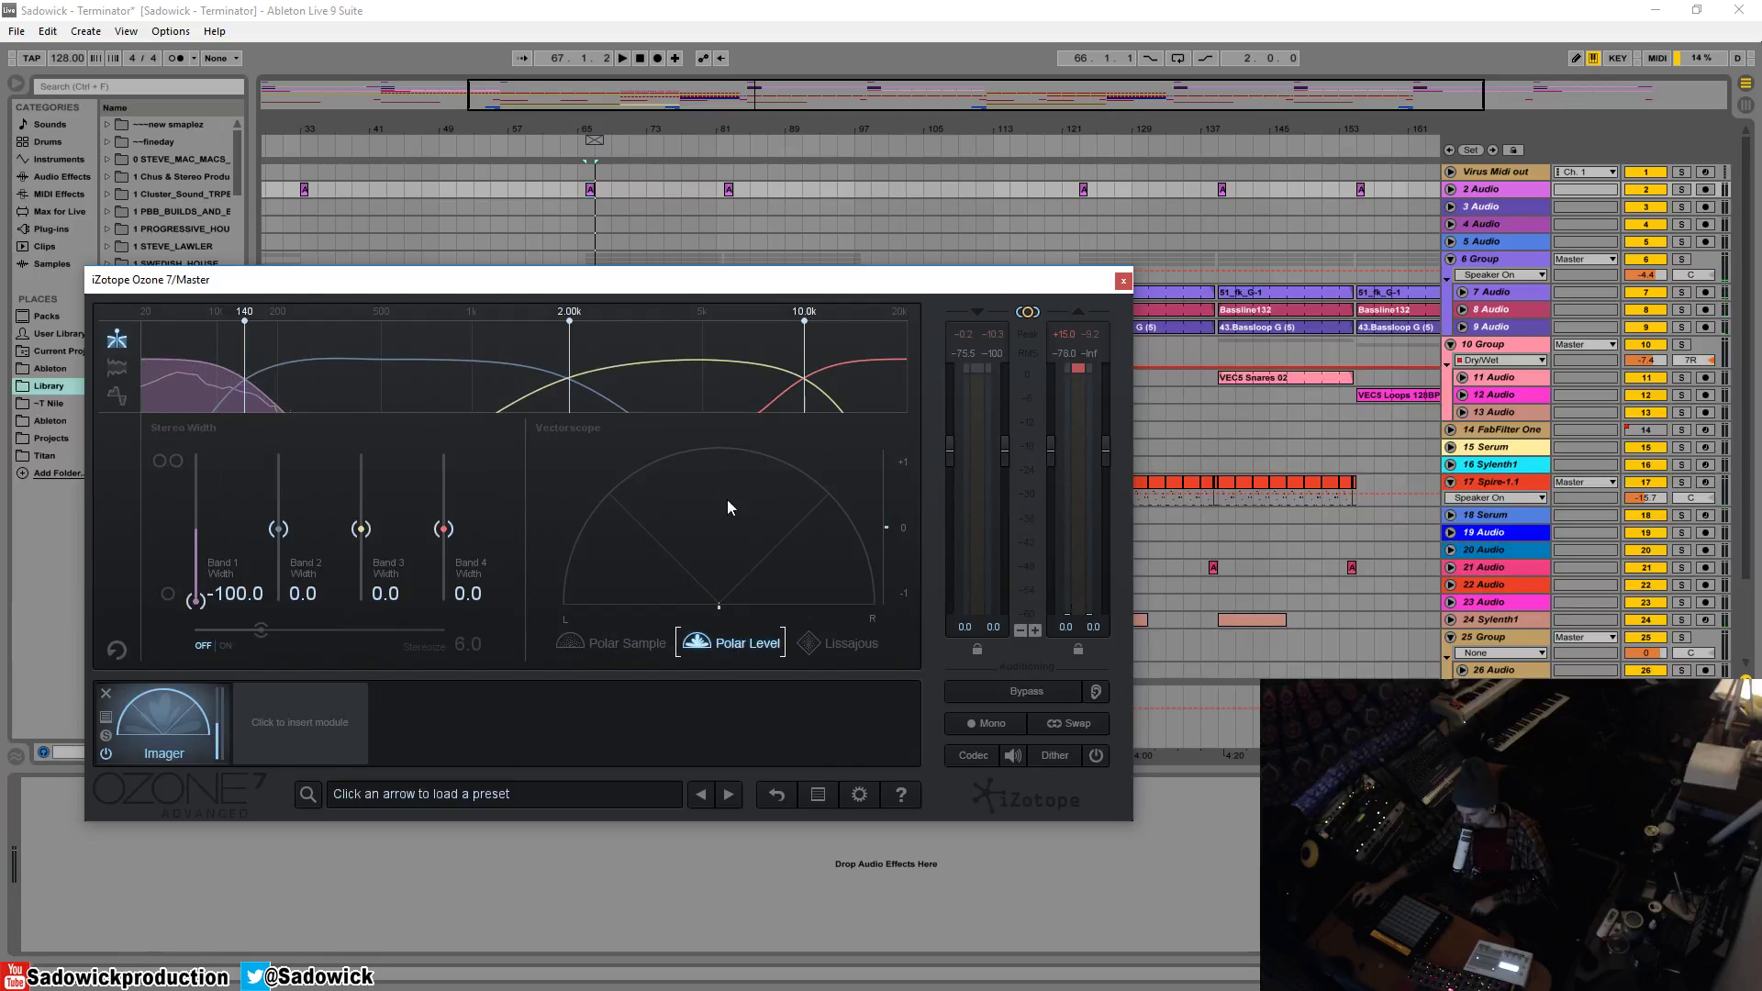
{"action": "key", "text": "space"}
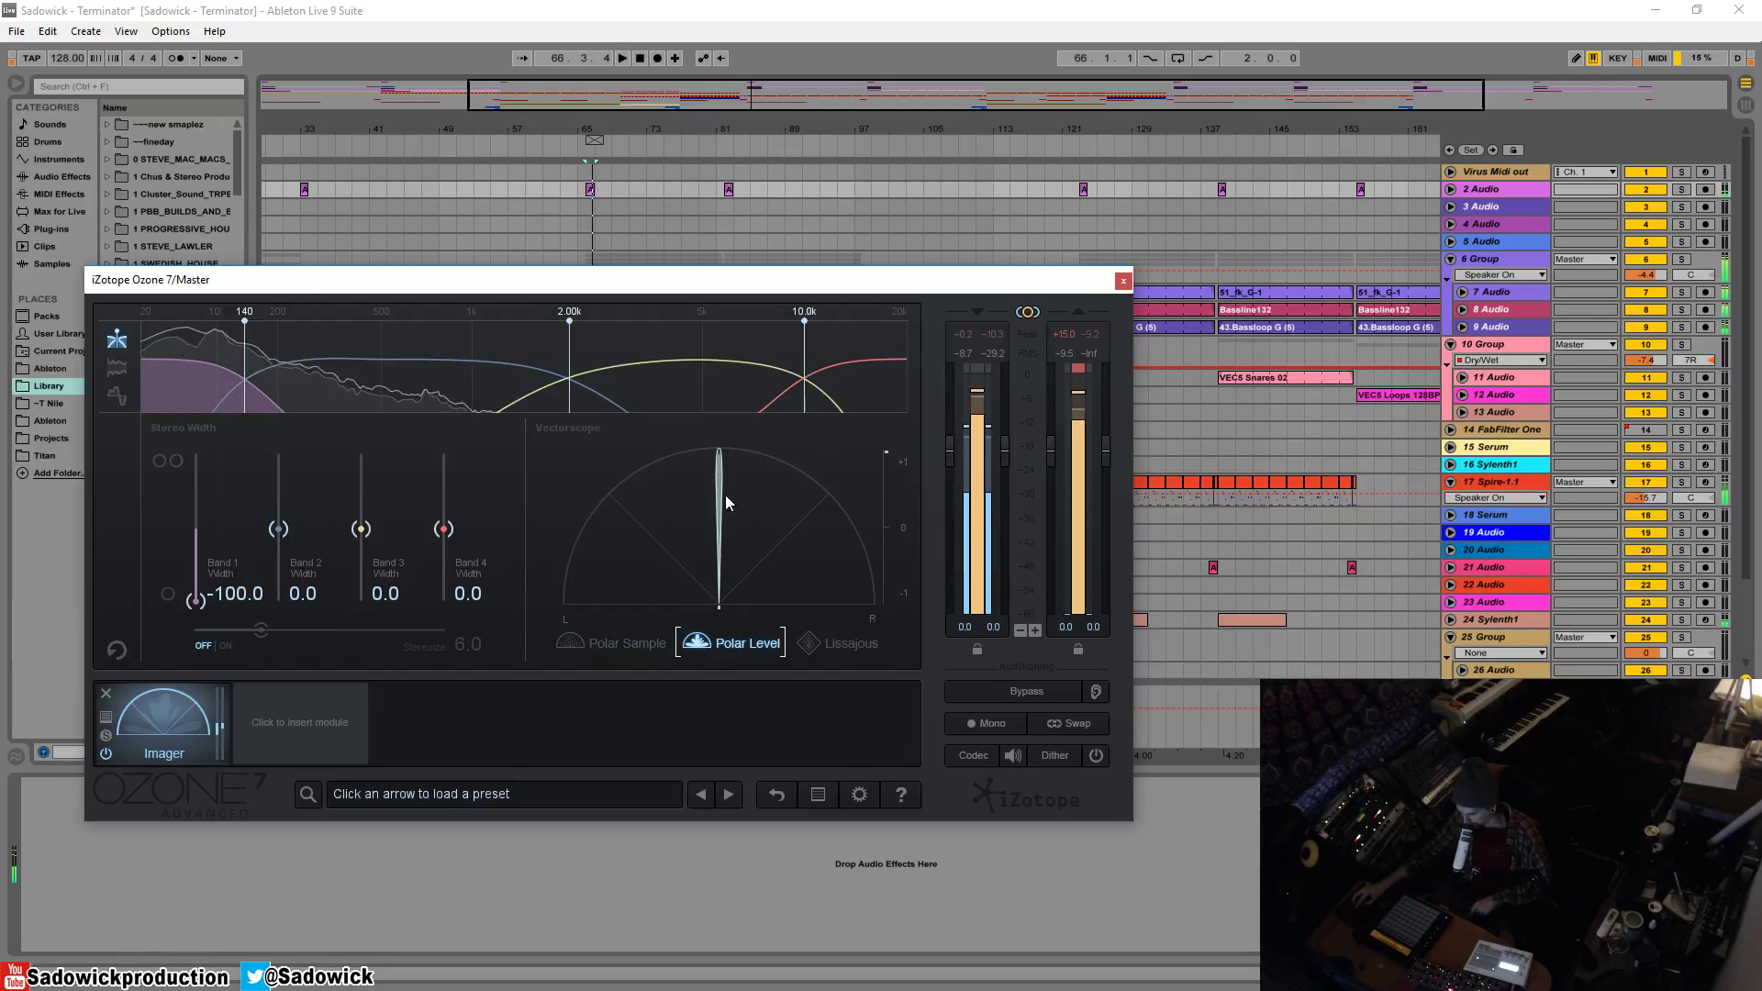
{"action": "key", "text": "space"}
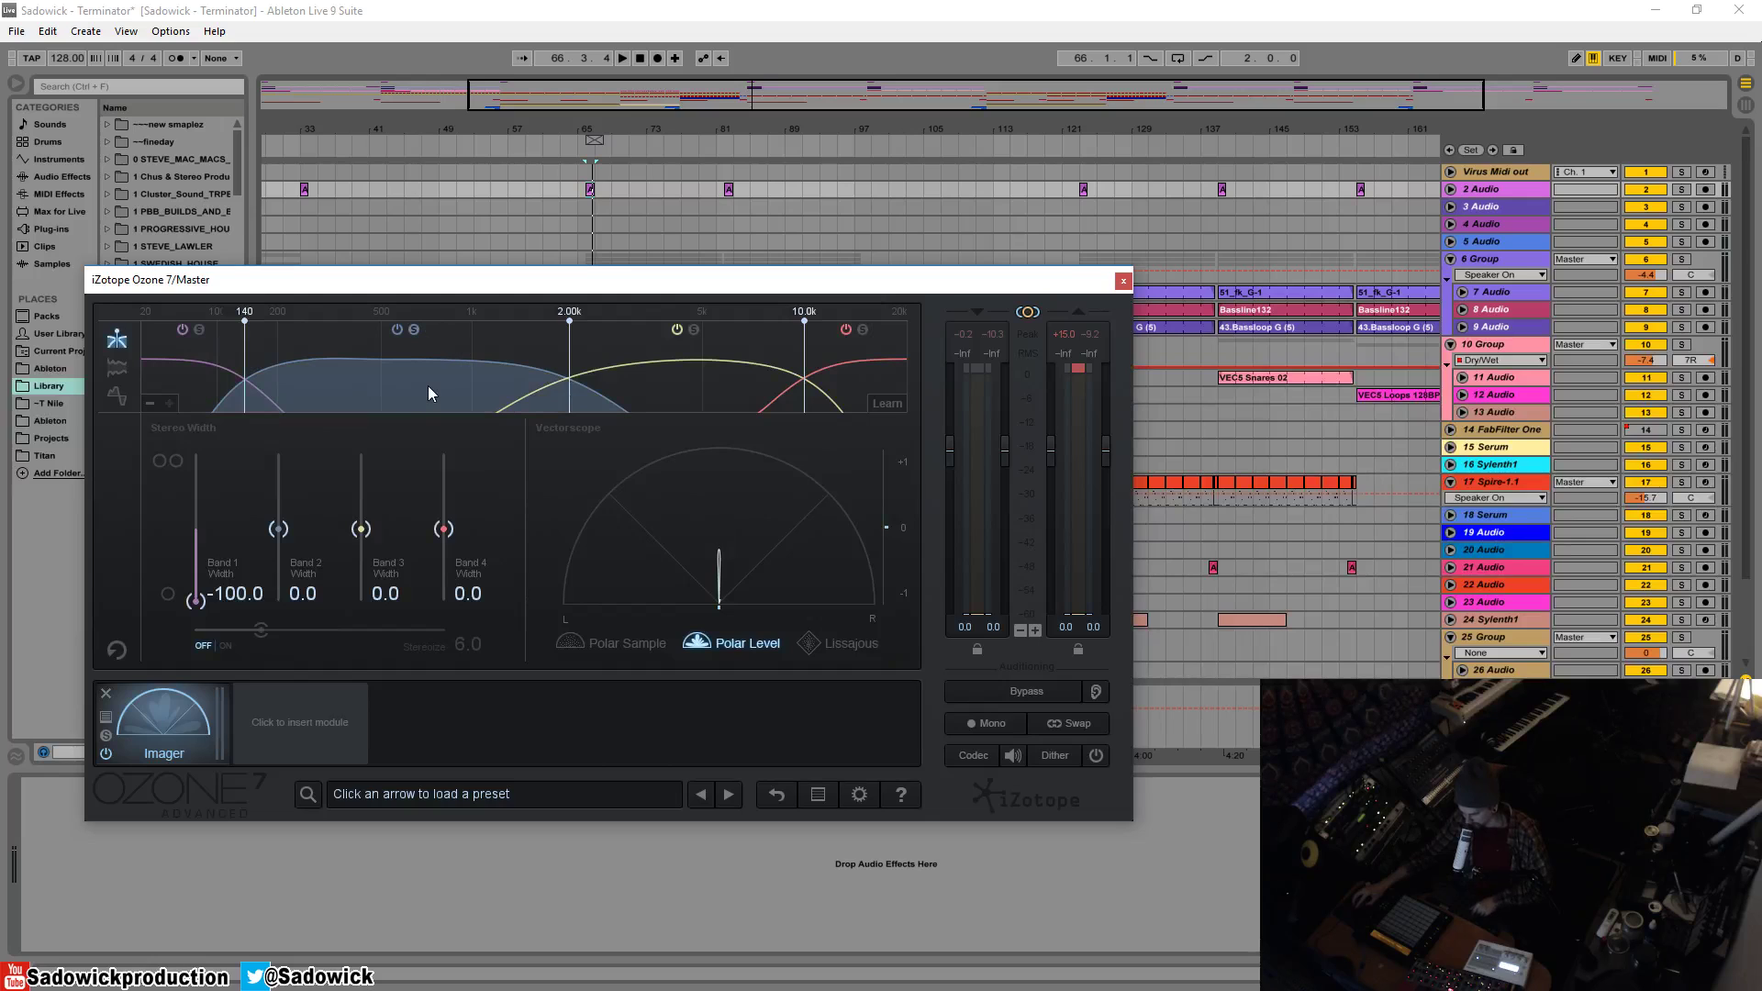
Step: Play and stop the song twice to audition the mix before widening
{"action": "key", "text": "space"}
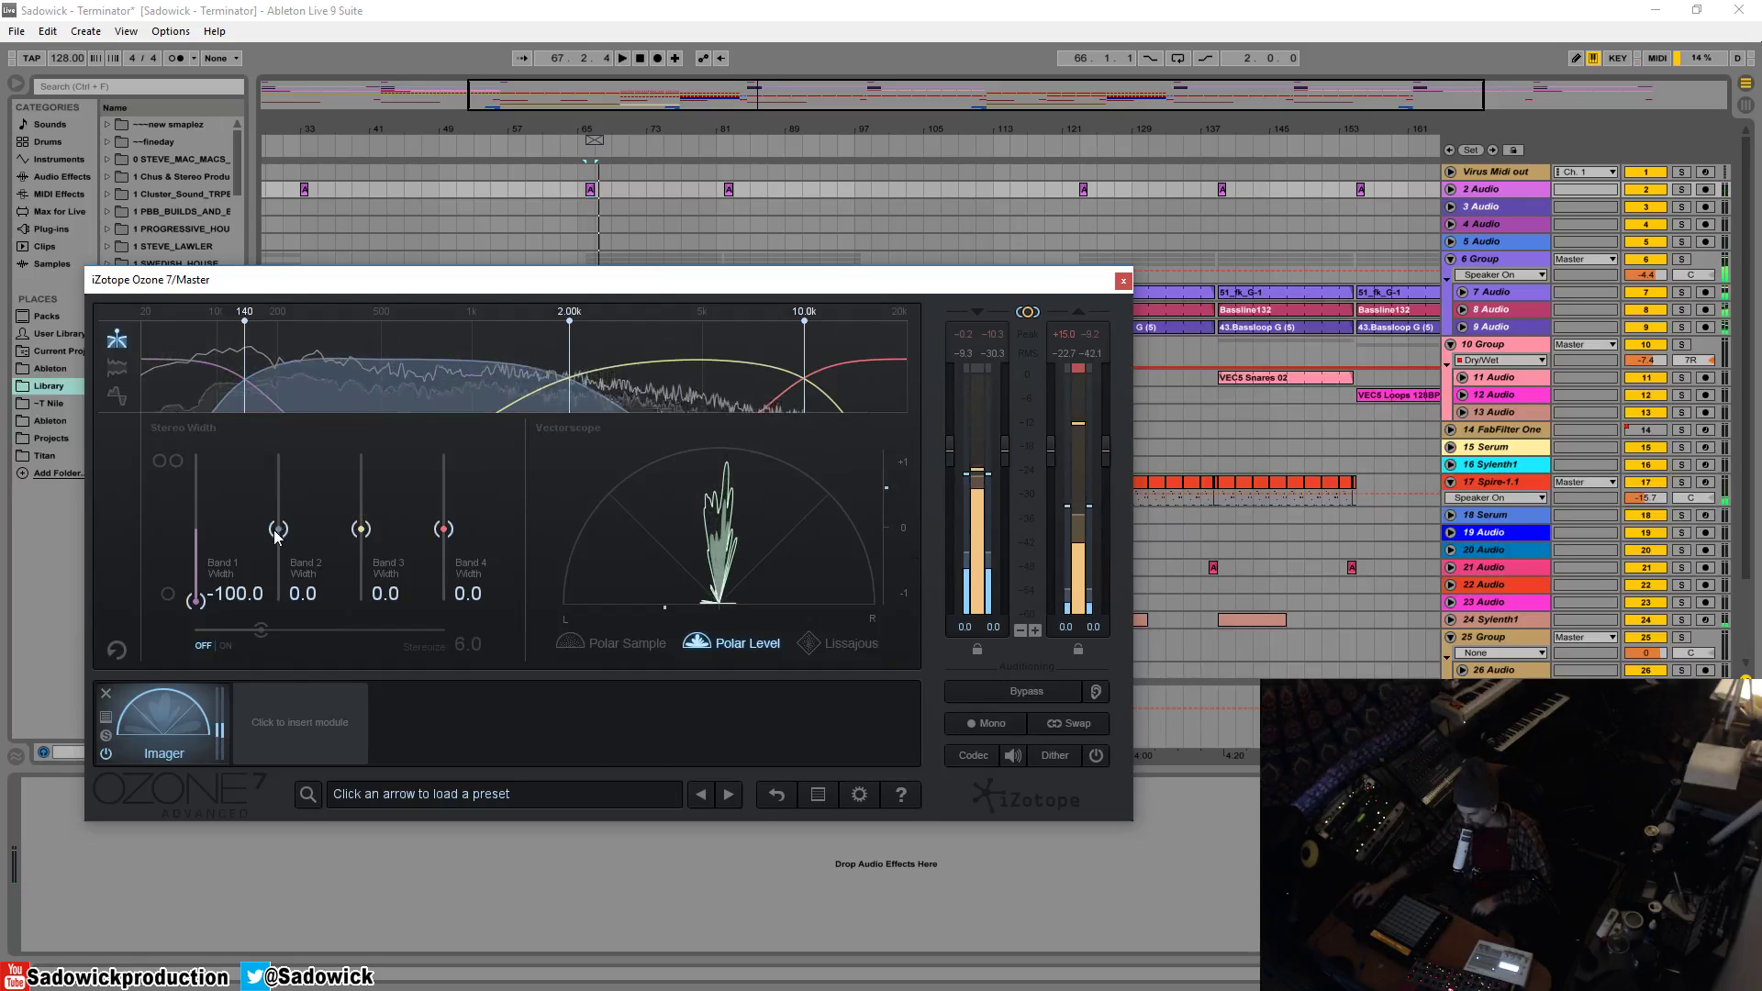
{"action": "key", "text": "space"}
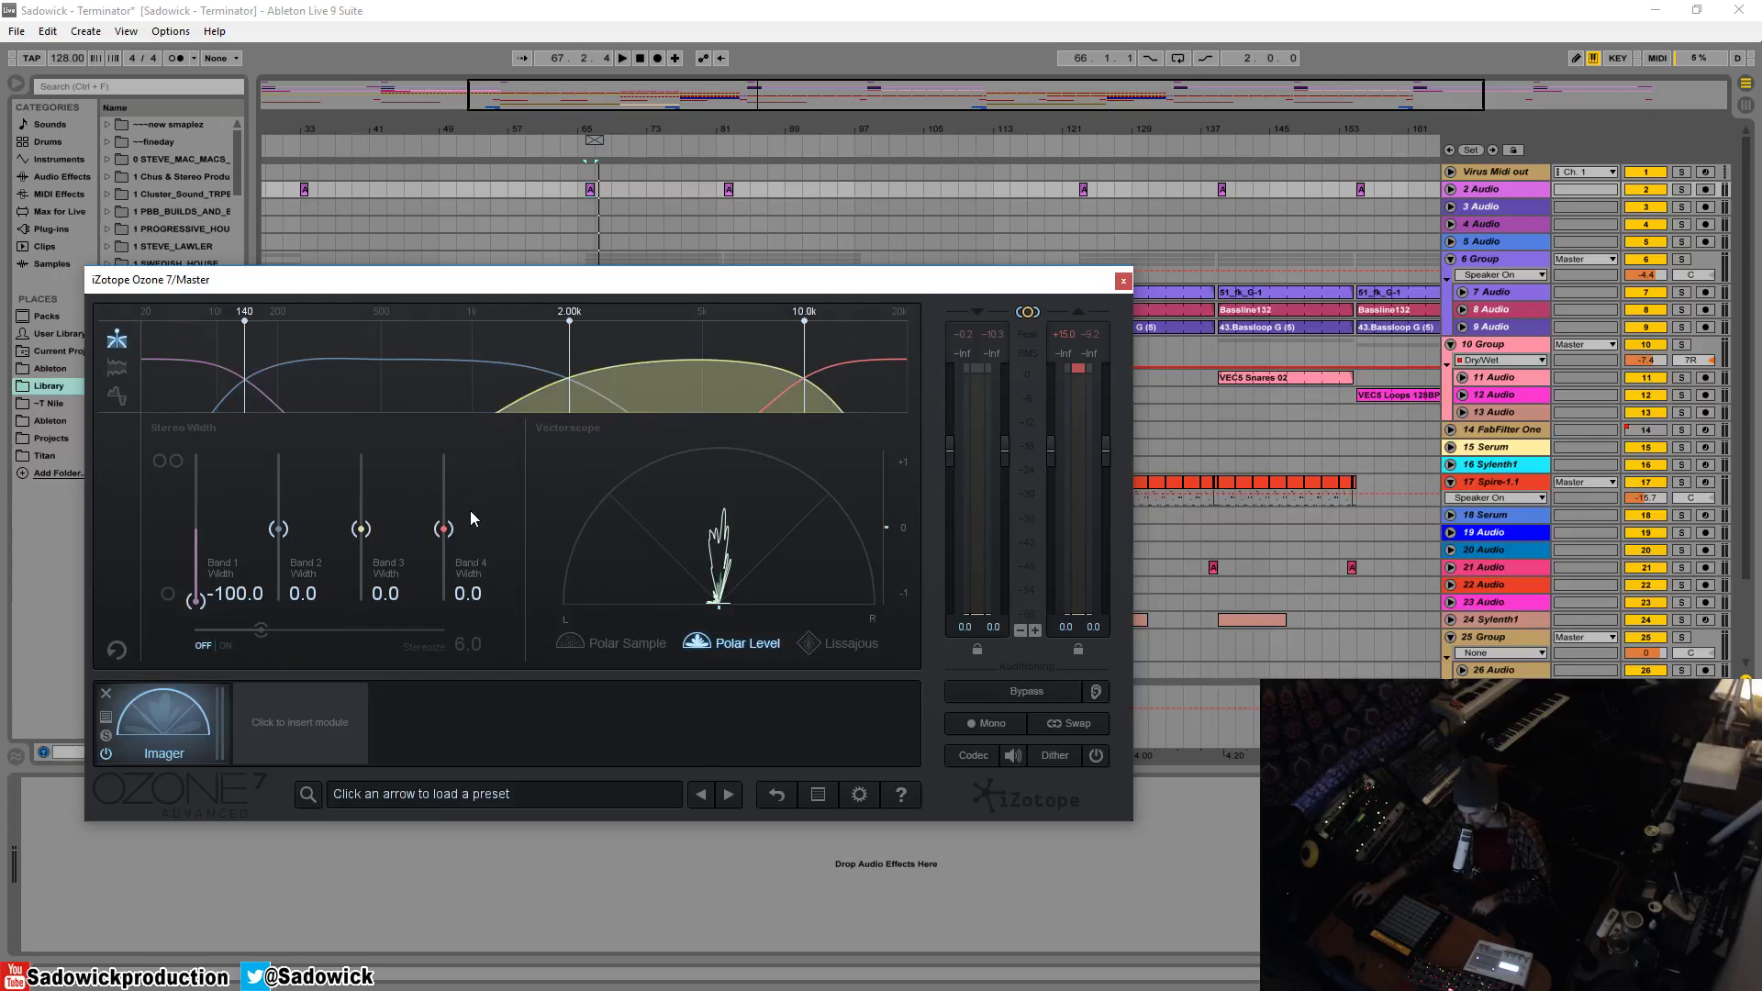
{"action": "key", "text": "space"}
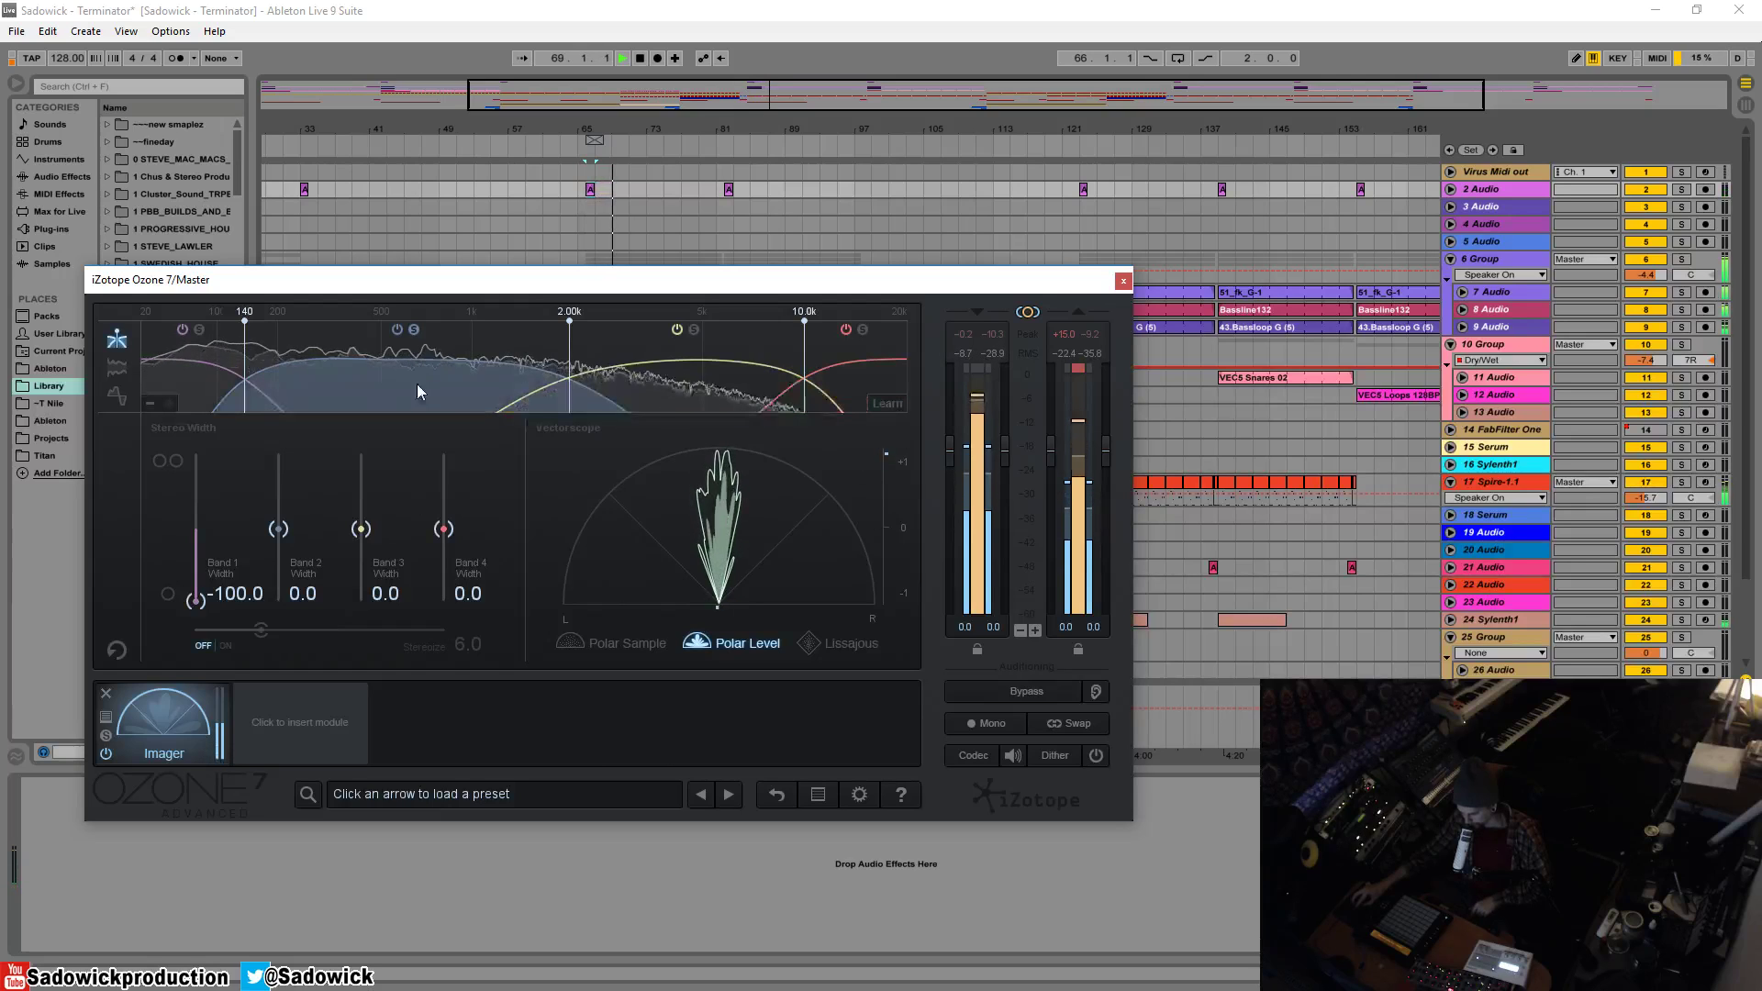
{"action": "key", "text": "space"}
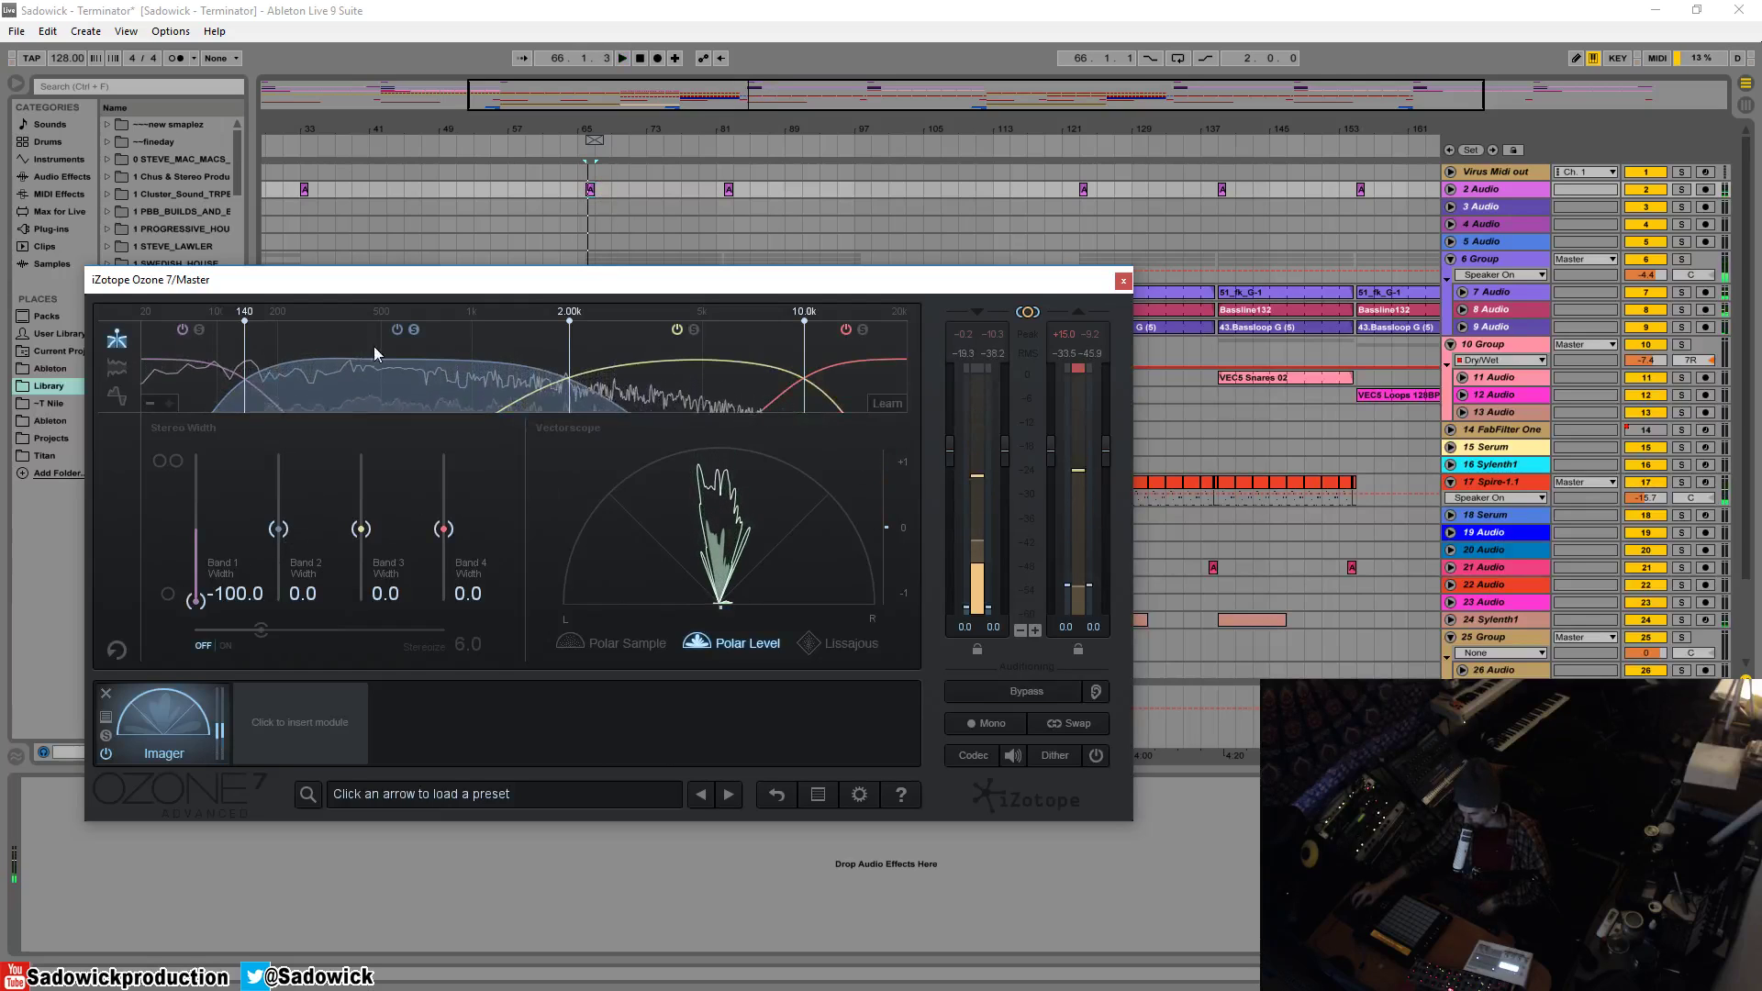
Step: Widen Band 3 to 45.6, Band 4 to 29.1 and Band 2 to 63.3, comparing Polar Sample and Polar Level
{"action": "mouse_move", "coordinate": [361, 528]}
{"action": "left_mouse_down"}
{"action": "mouse_move", "coordinate": [358, 499]}
{"action": "mouse_move", "coordinate": [363, 540]}
{"action": "left_mouse_up"}
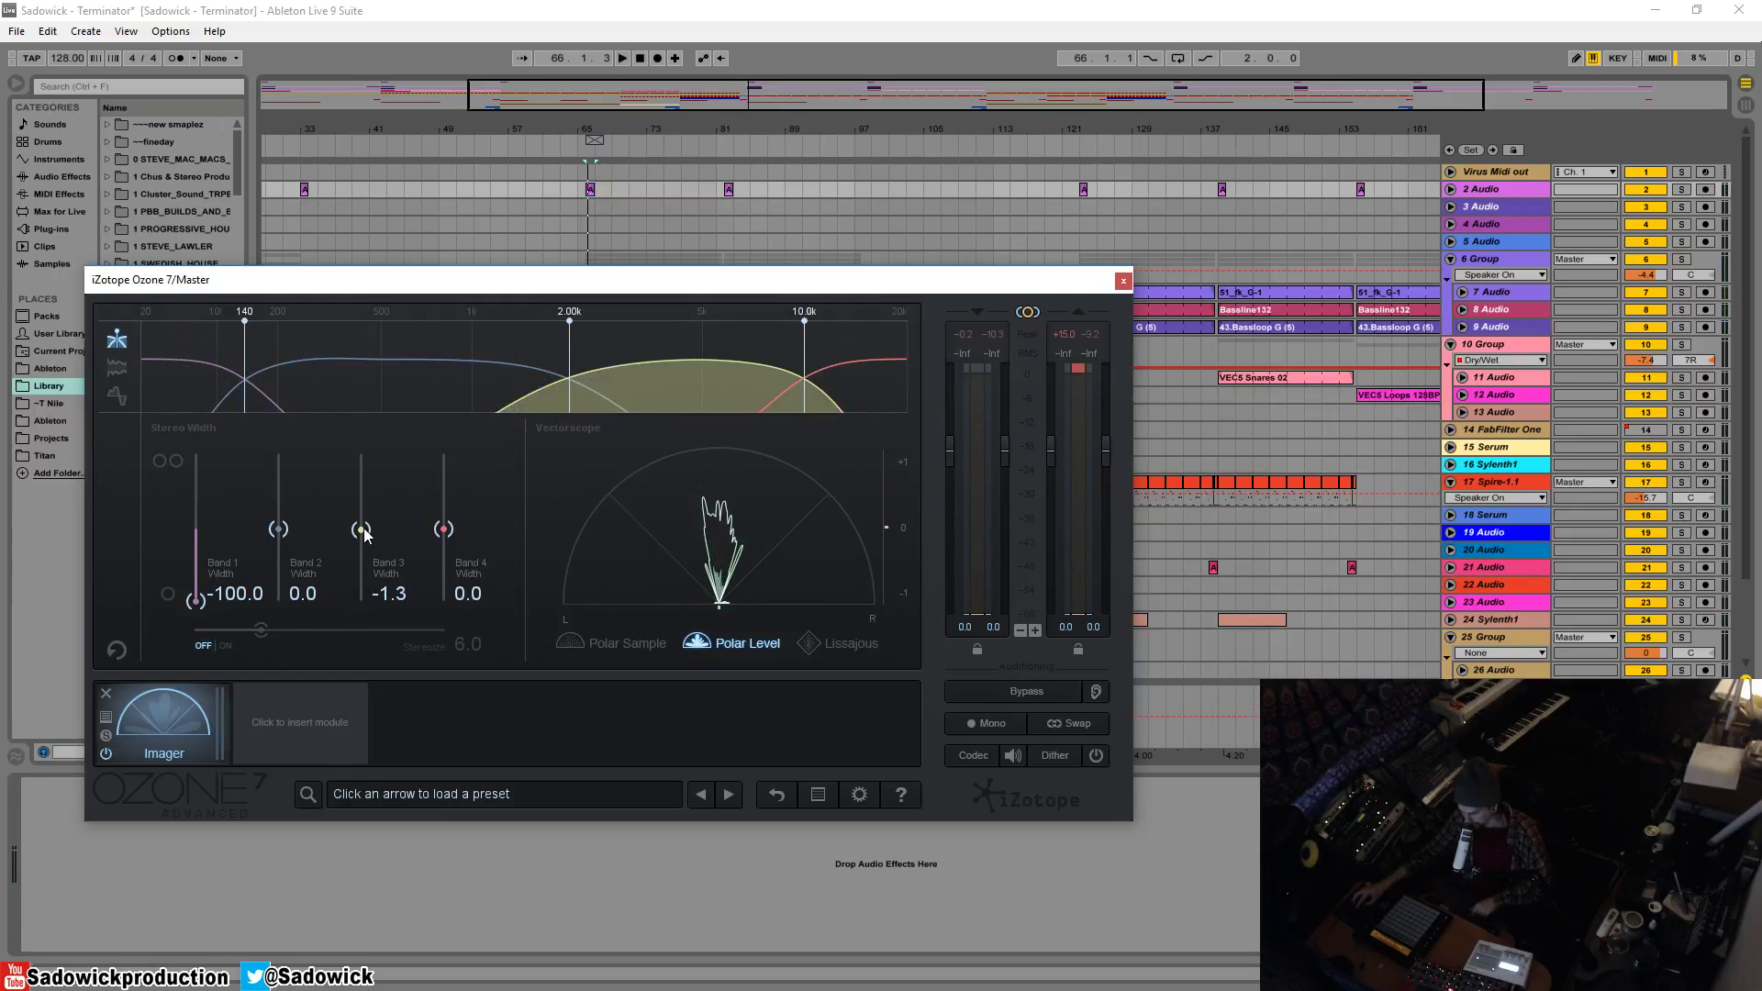
{"action": "left_click_drag", "start_coordinate": [365, 533], "coordinate": [365, 496]}
{"action": "key", "text": "space"}
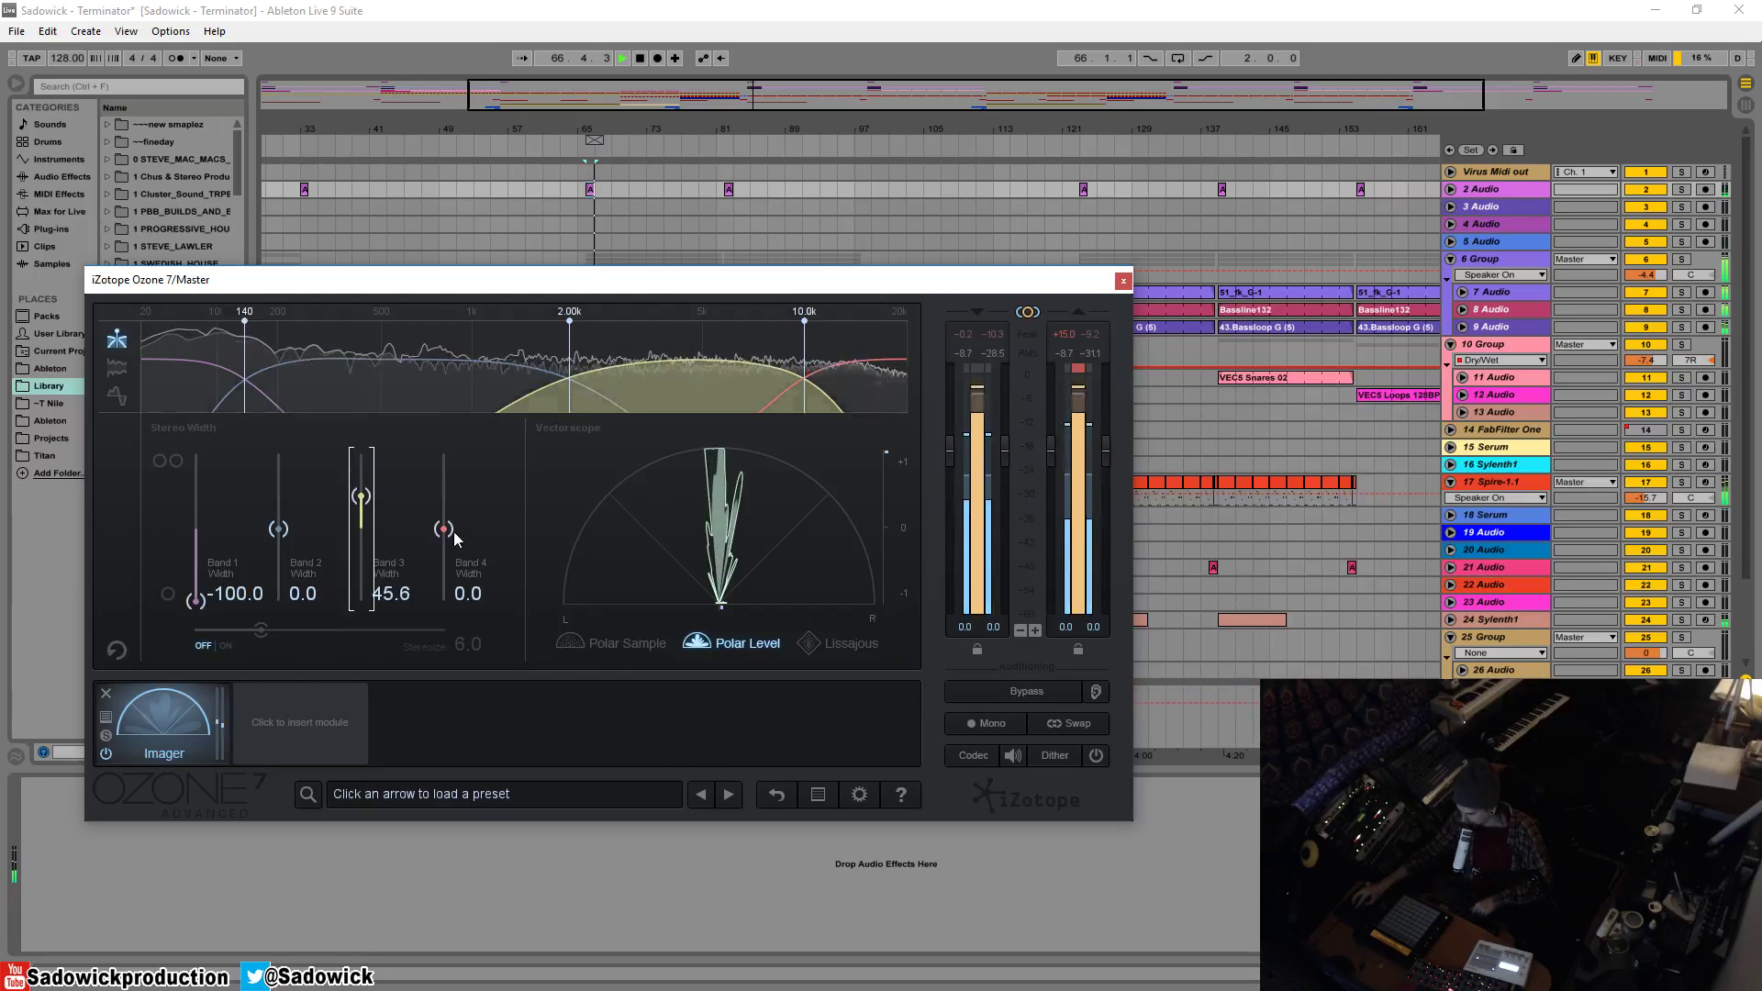
{"action": "left_click_drag", "start_coordinate": [451, 538], "coordinate": [449, 517]}
{"action": "left_click_drag", "start_coordinate": [280, 535], "coordinate": [278, 484]}
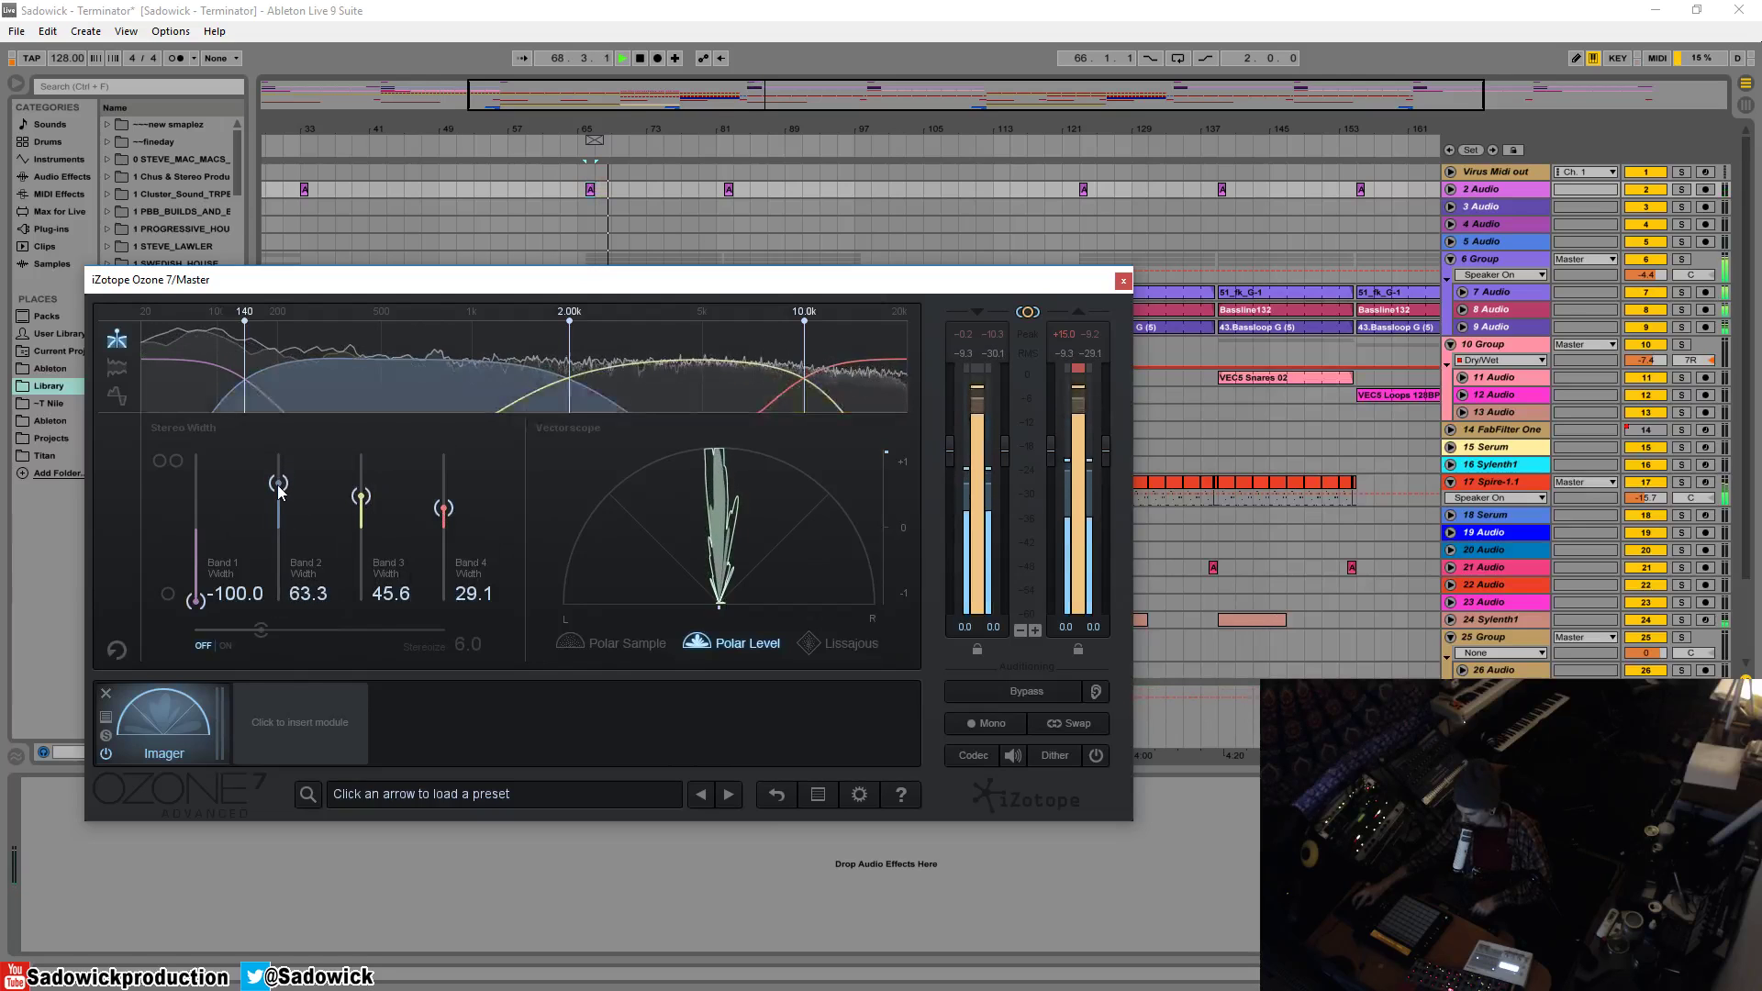
{"action": "left_click", "coordinate": [602, 646]}
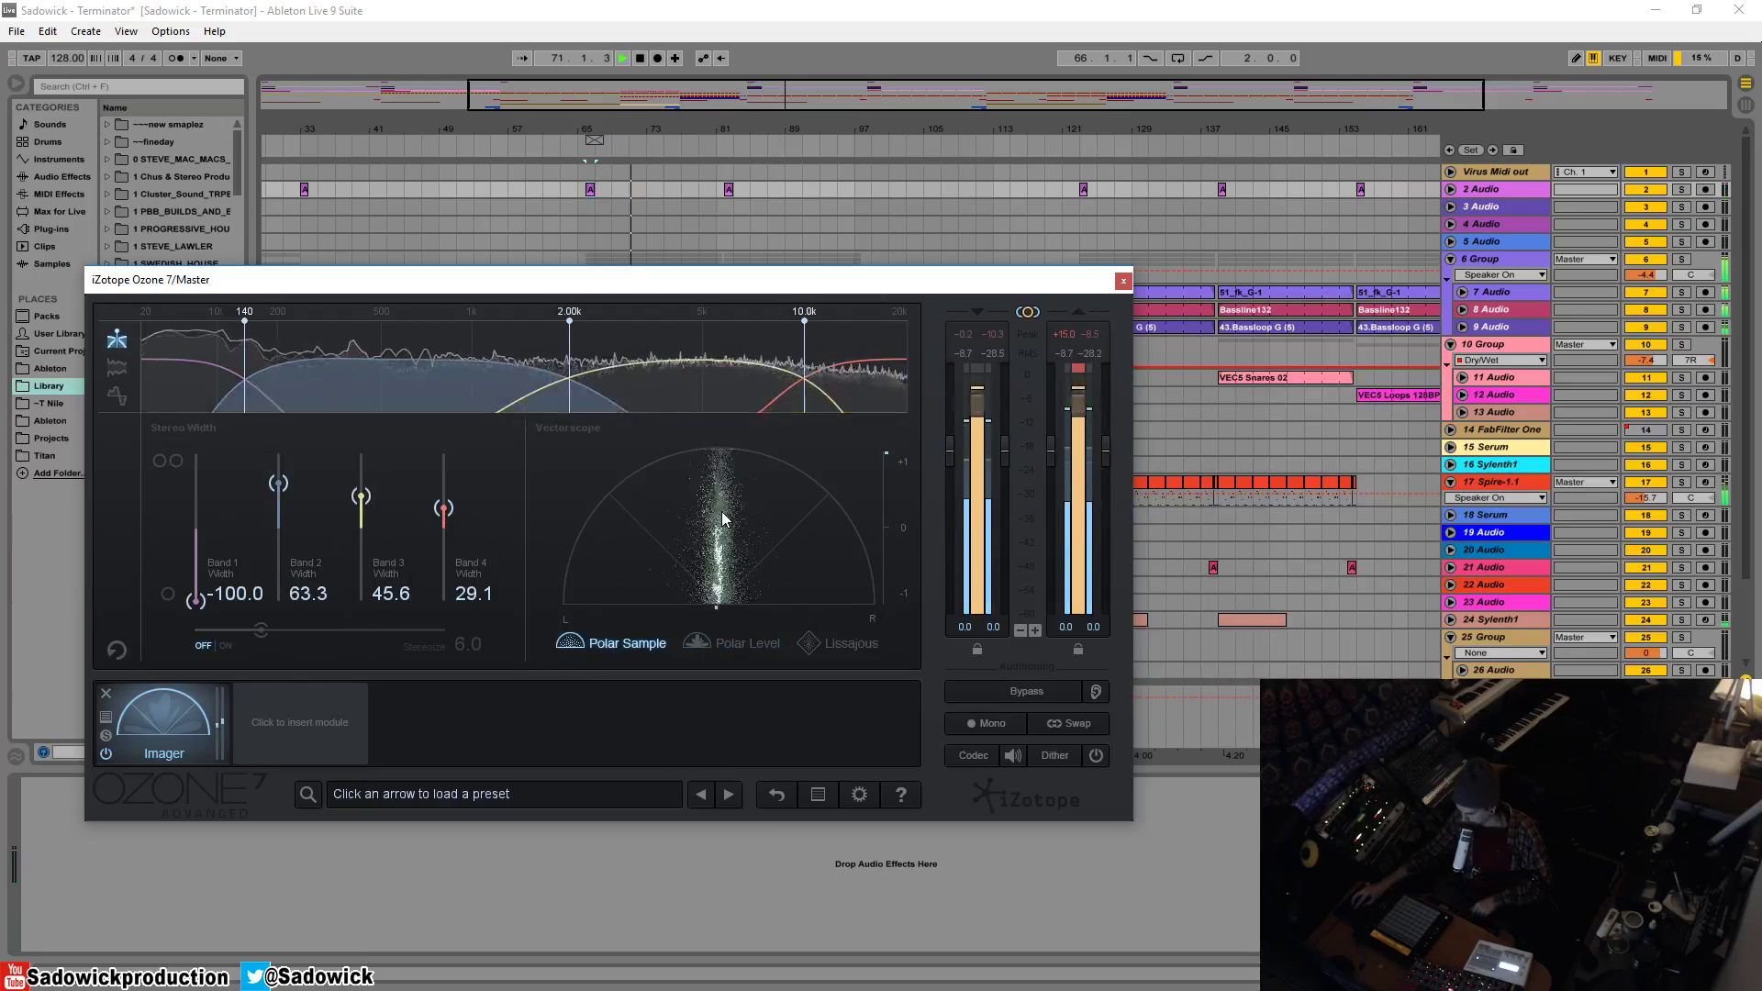
{"action": "left_click", "coordinate": [736, 635]}
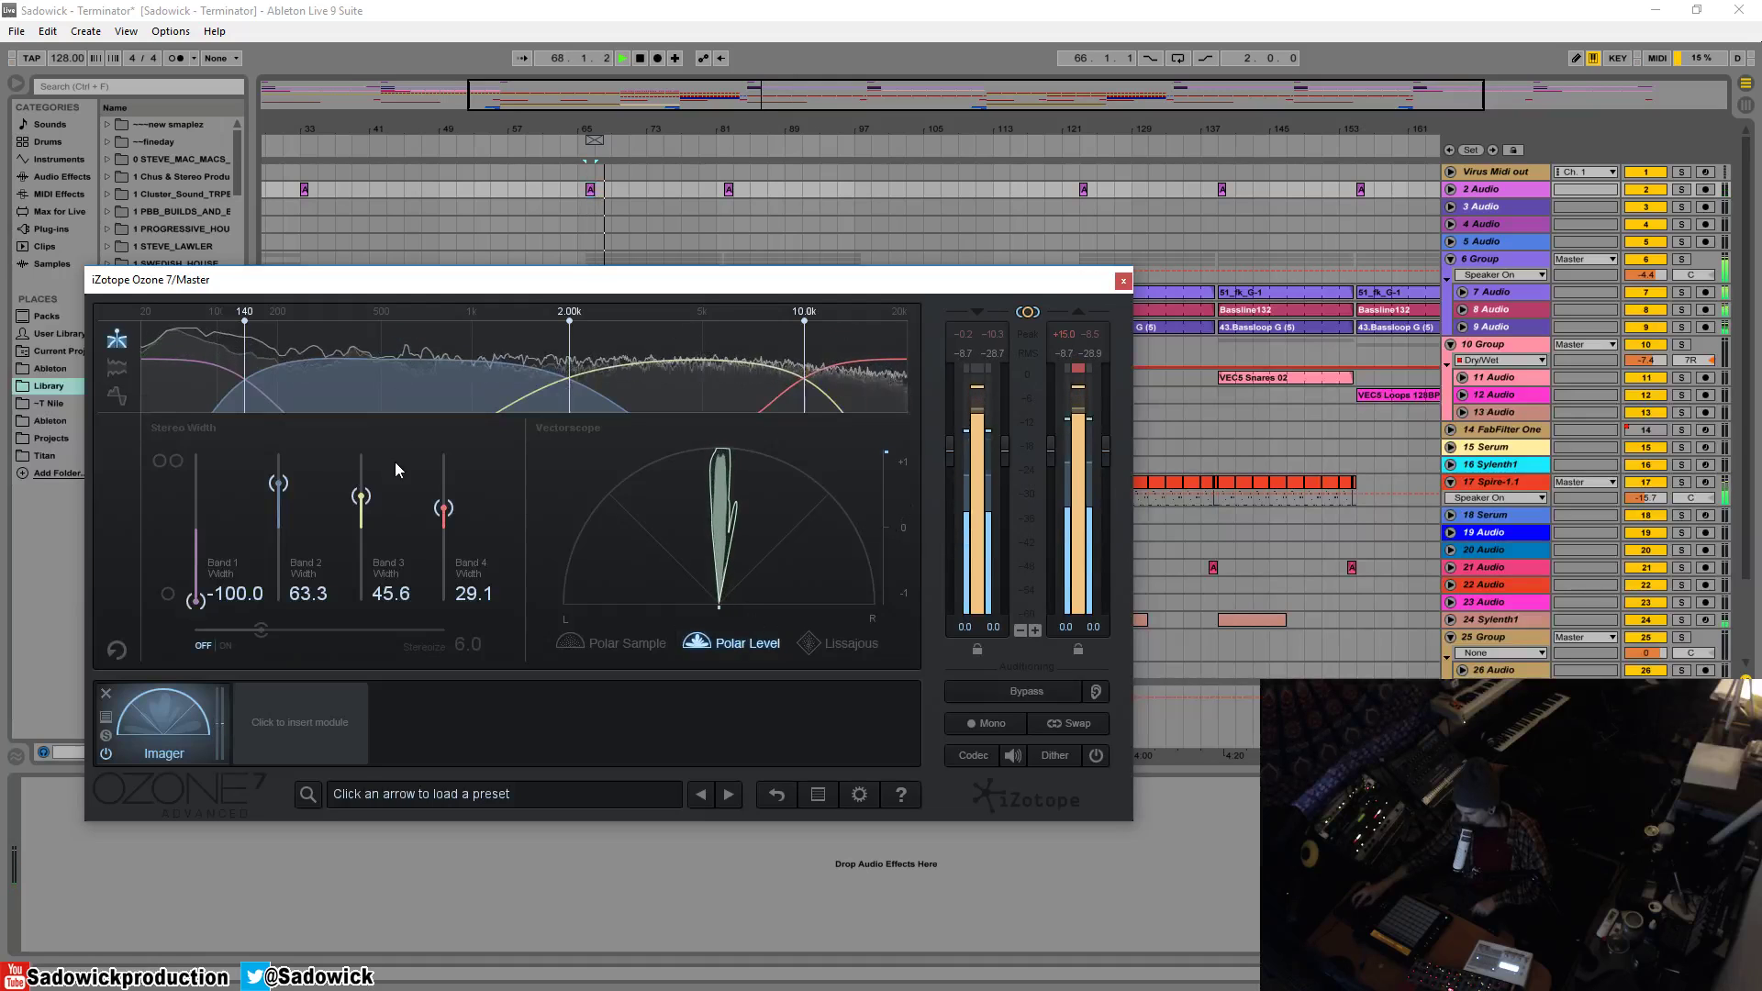
Step: Switch Stereoize on and raise its amount to 6.0 while the mix plays
{"action": "key", "text": "space"}
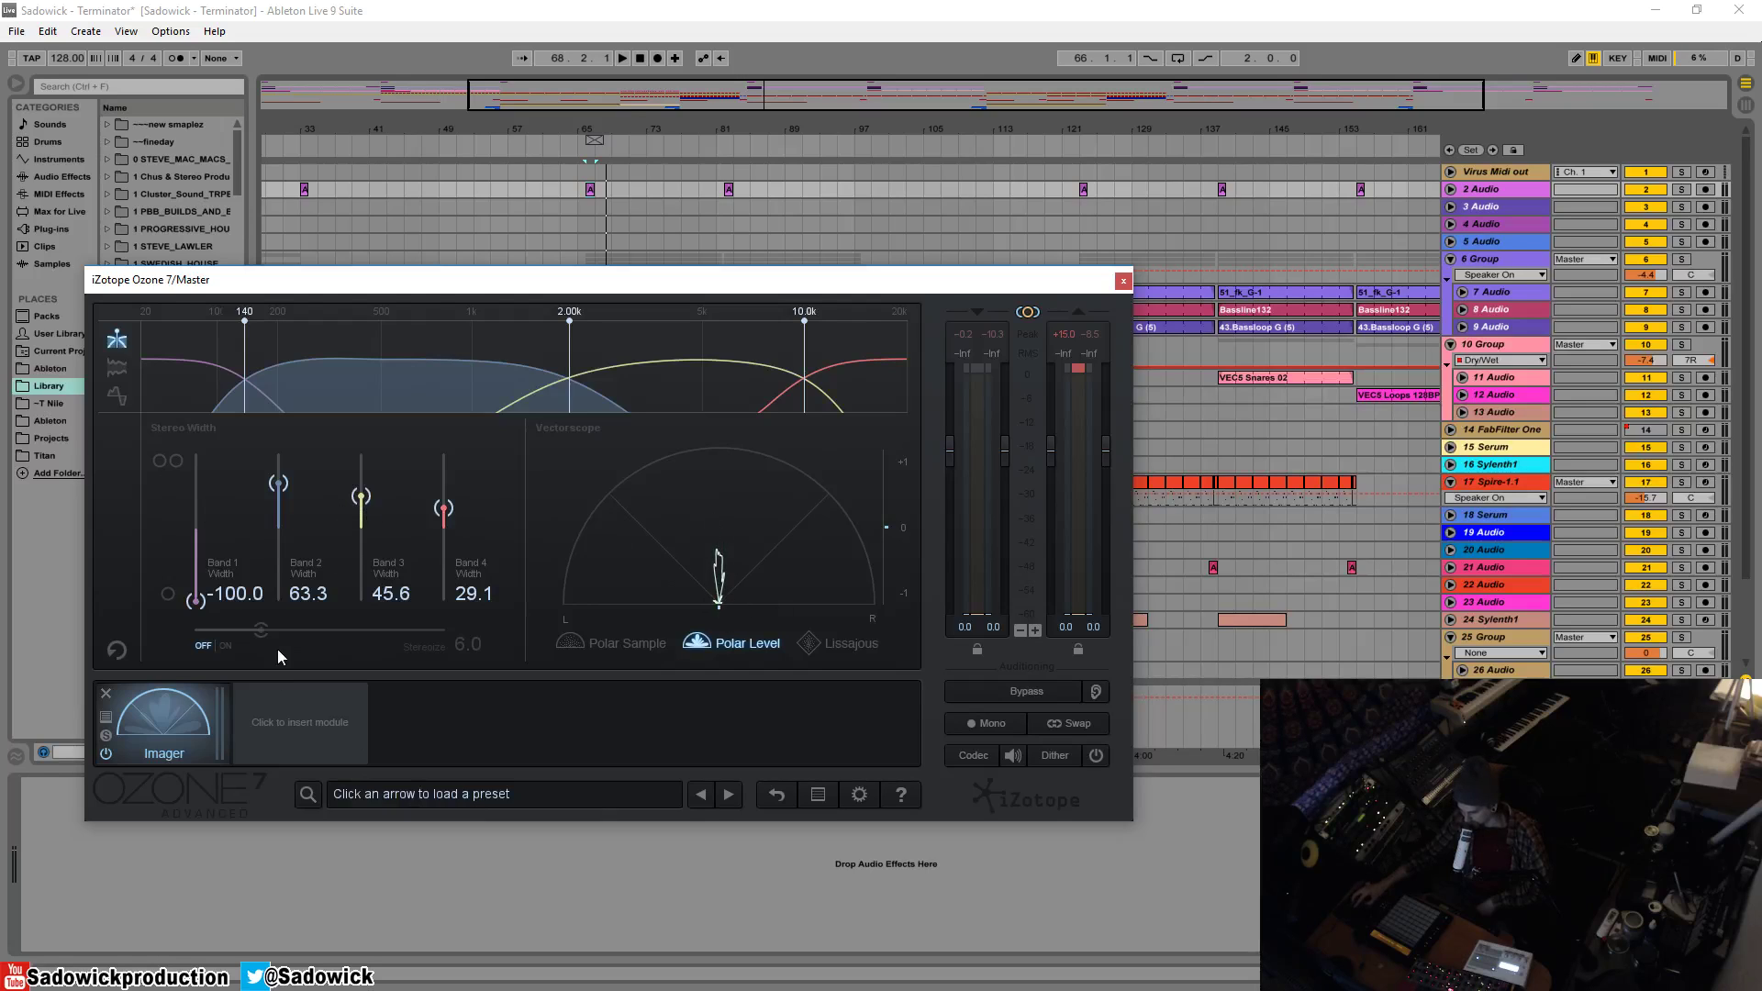
{"action": "left_click", "coordinate": [228, 646]}
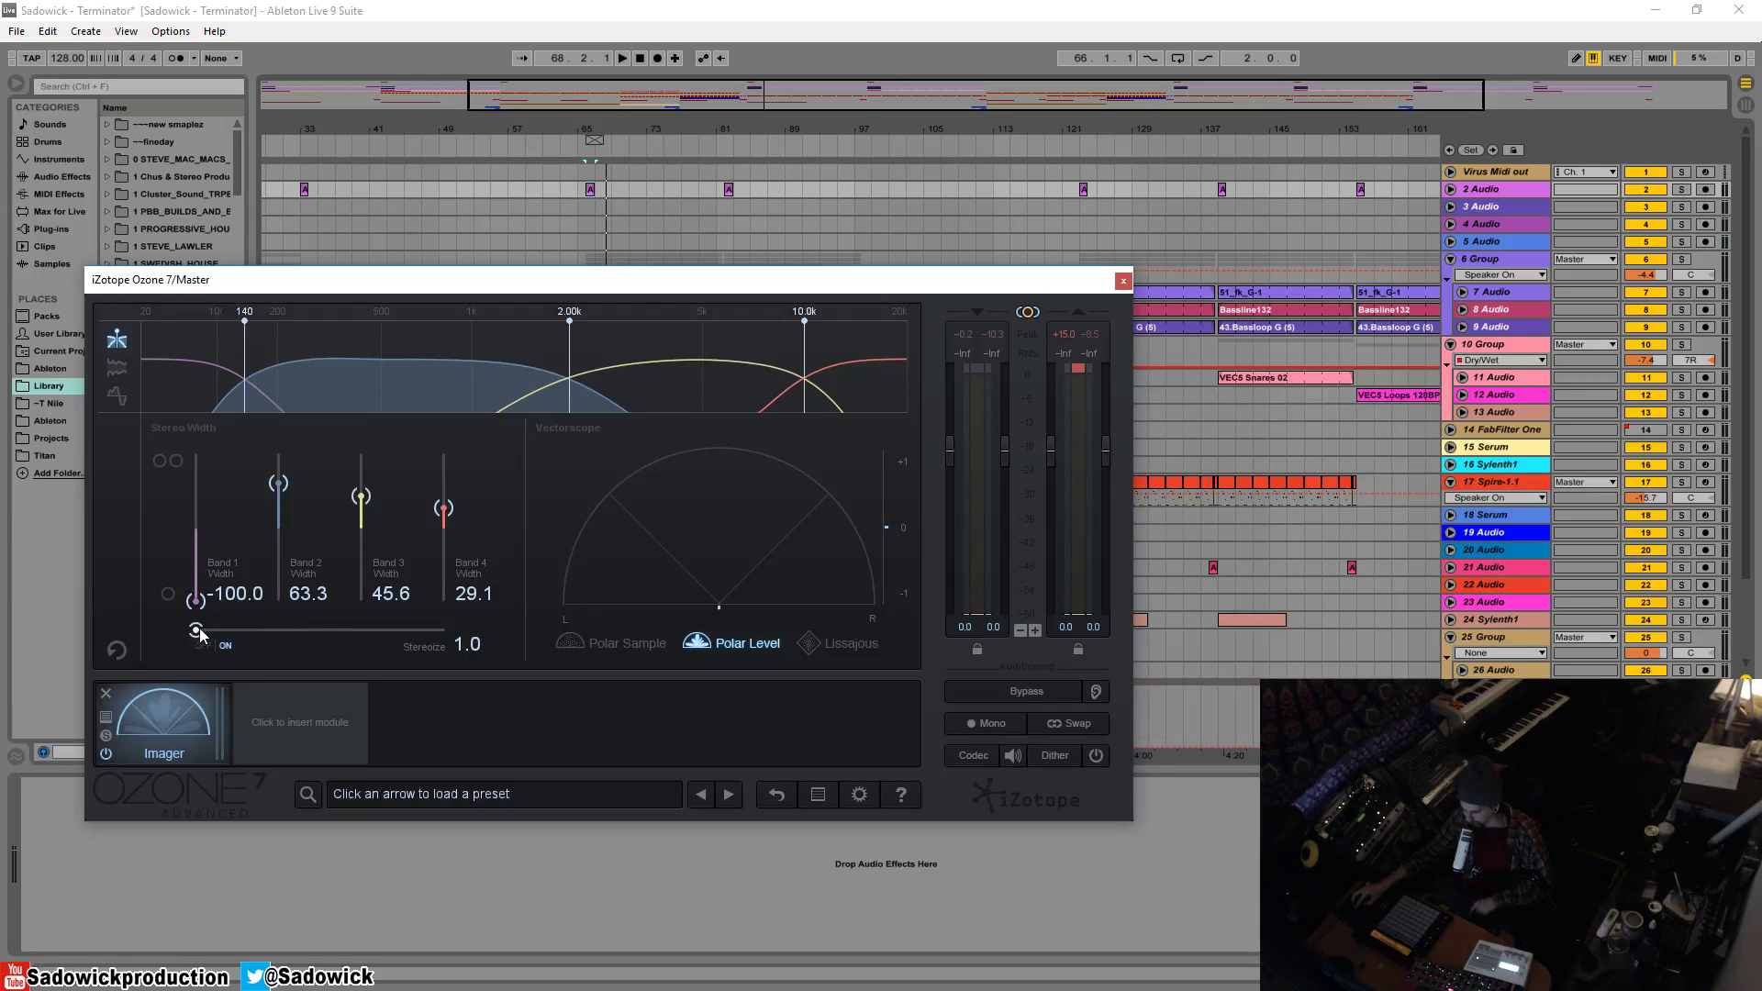
{"action": "key", "text": "space"}
{"action": "left_click_drag", "start_coordinate": [197, 629], "coordinate": [257, 639]}
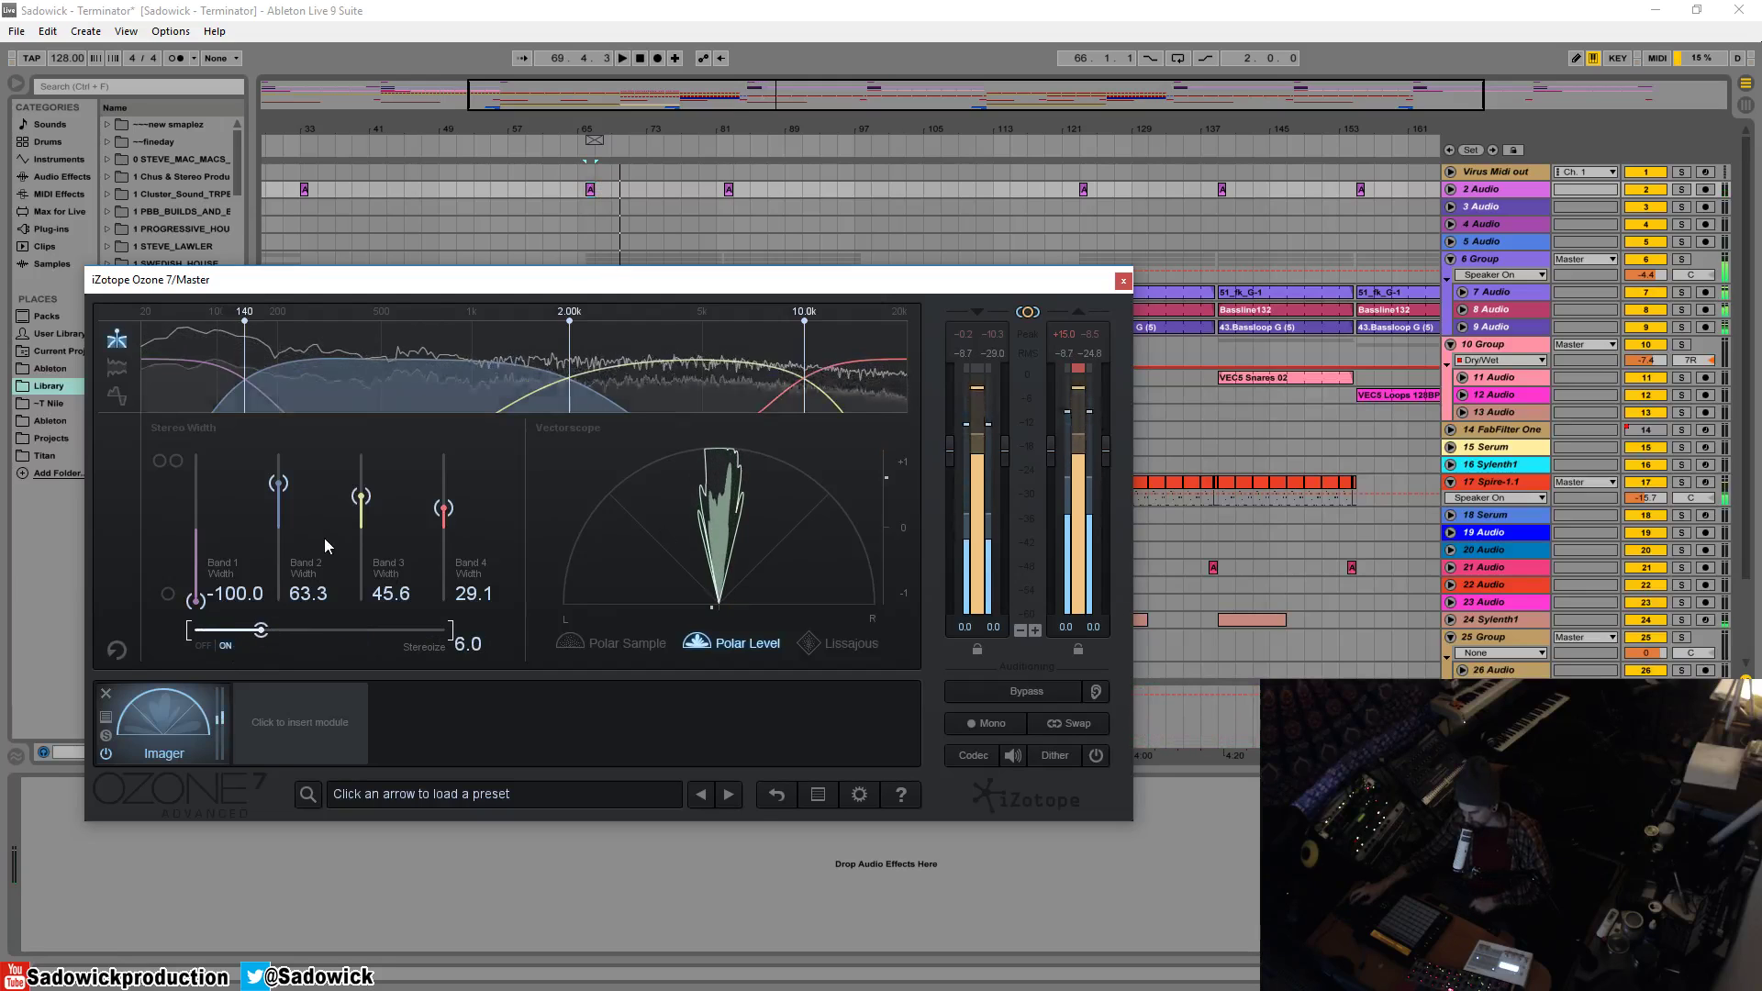
Step: Show the correlation graph and bring Band 2's width down from 63.3 to 29.1, then audition
{"action": "left_click", "coordinate": [118, 393]}
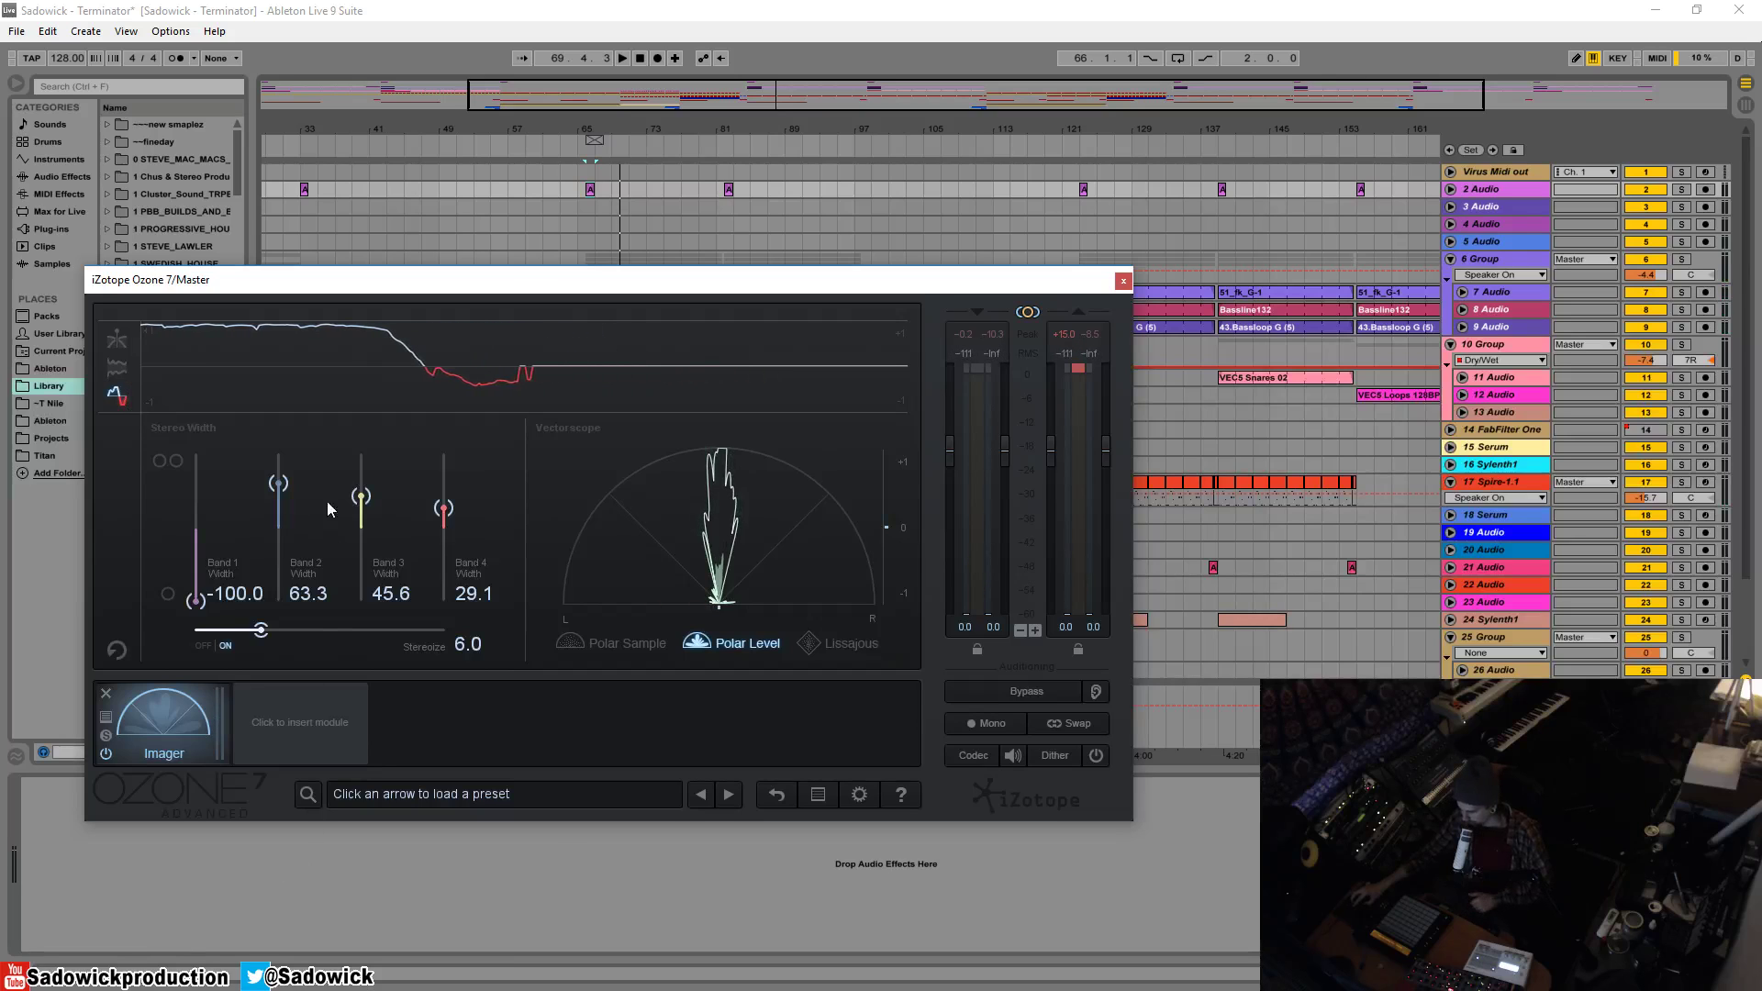
{"action": "left_click_drag", "start_coordinate": [278, 484], "coordinate": [280, 509]}
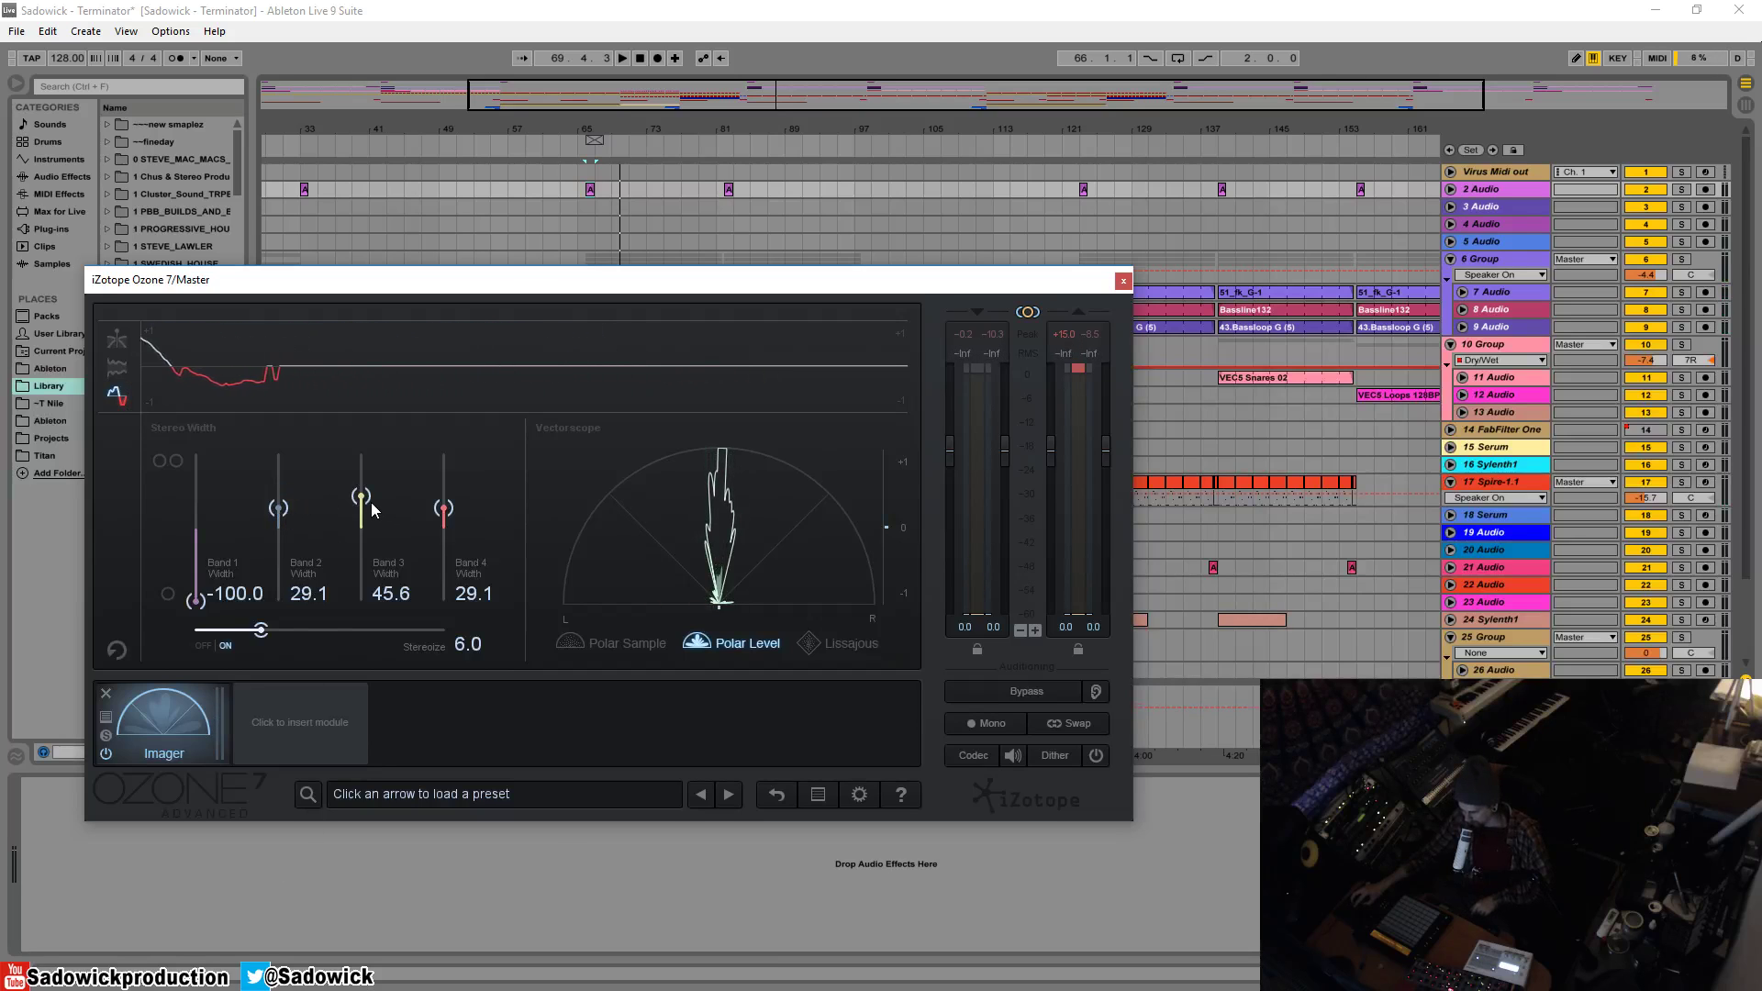
{"action": "key", "text": "space"}
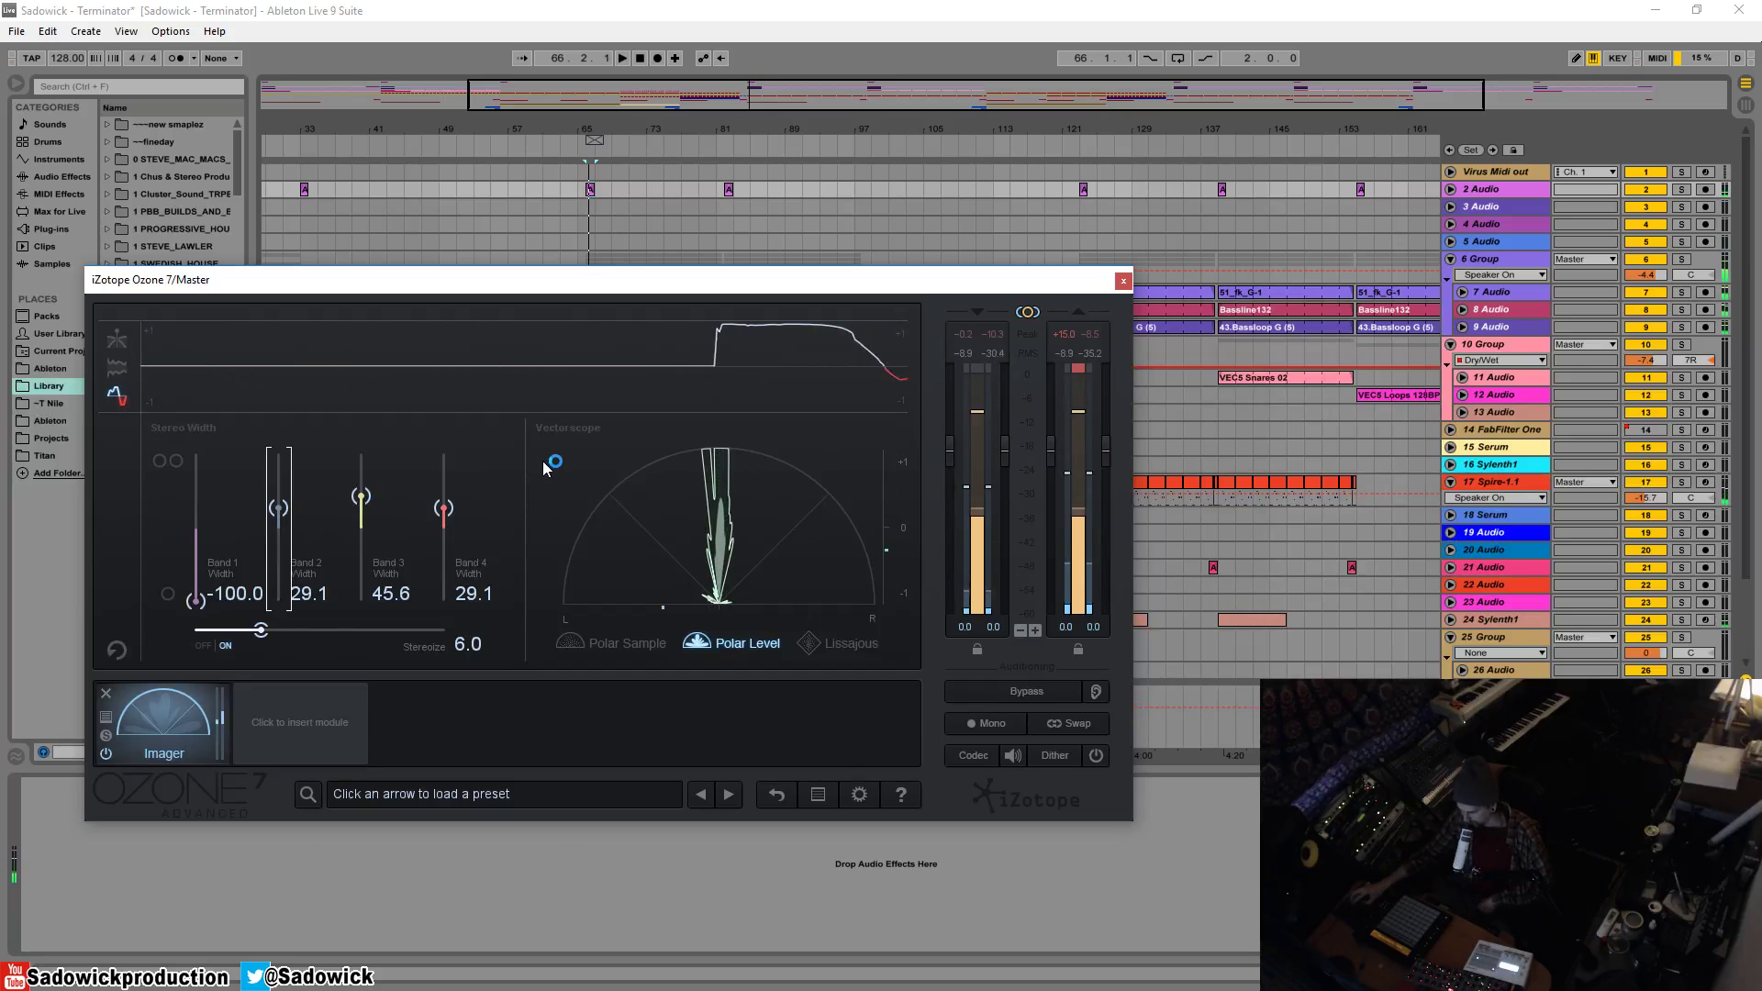
{"action": "key", "text": "space"}
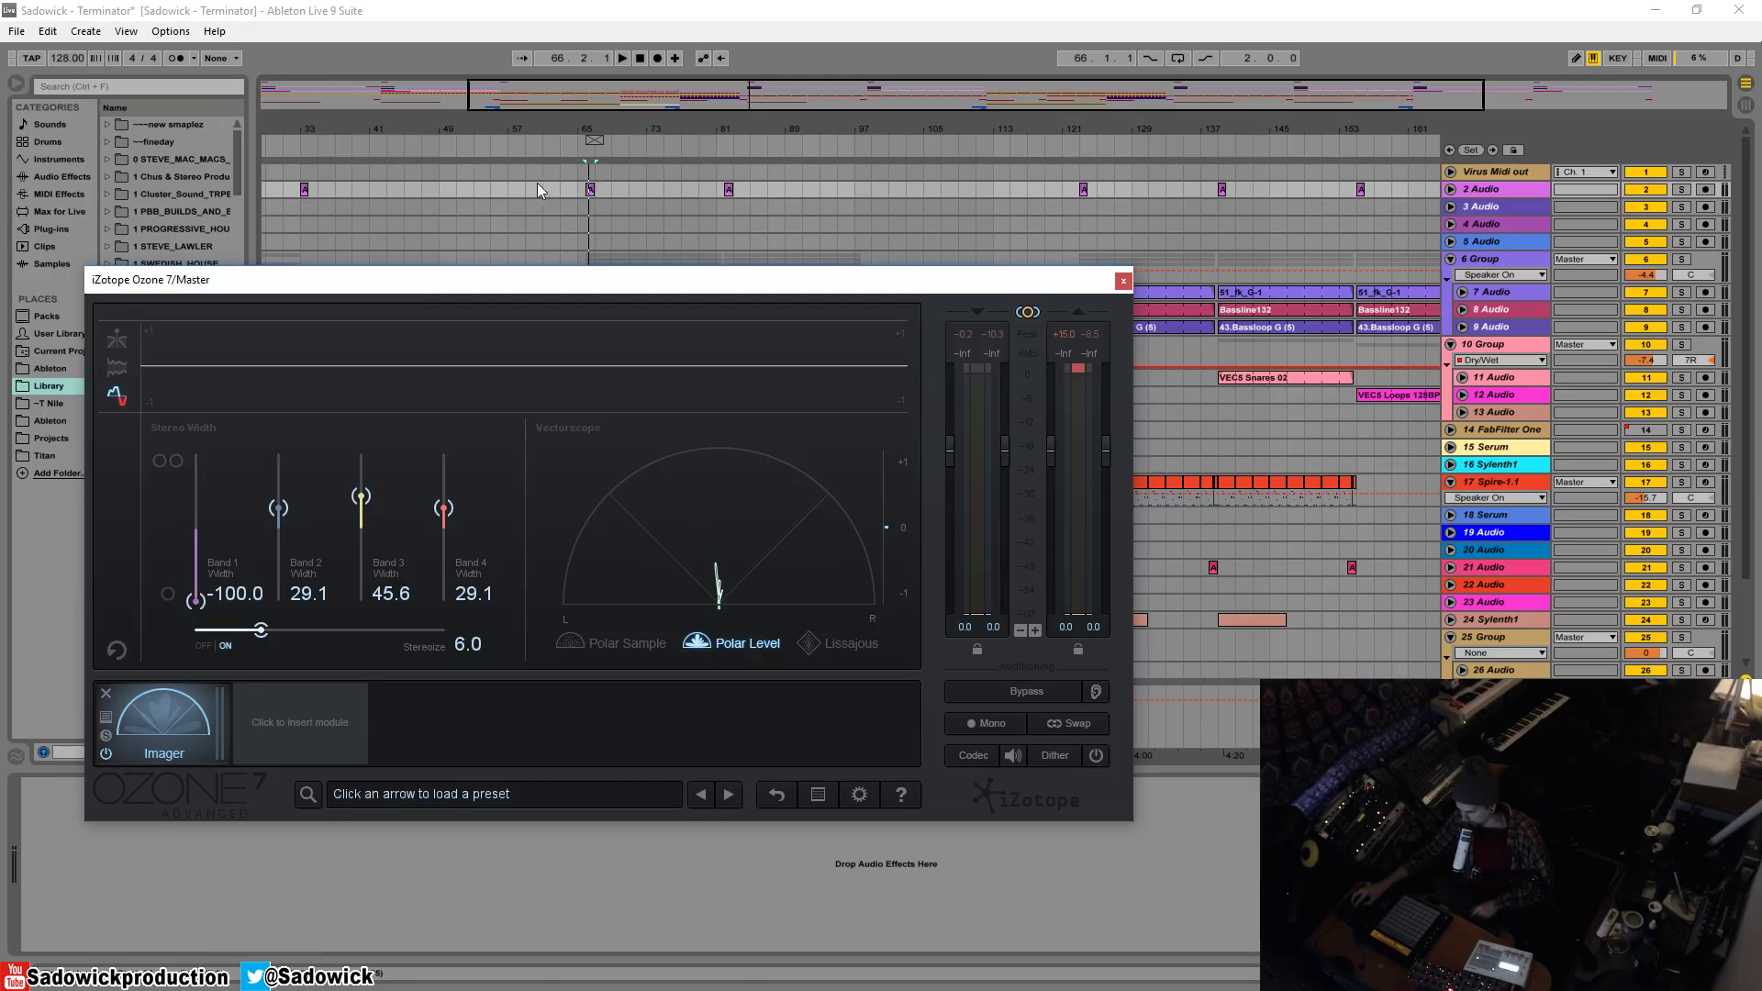
Step: Monitor the master in mono and play from bar 49 to check correlation
{"action": "key", "text": "space"}
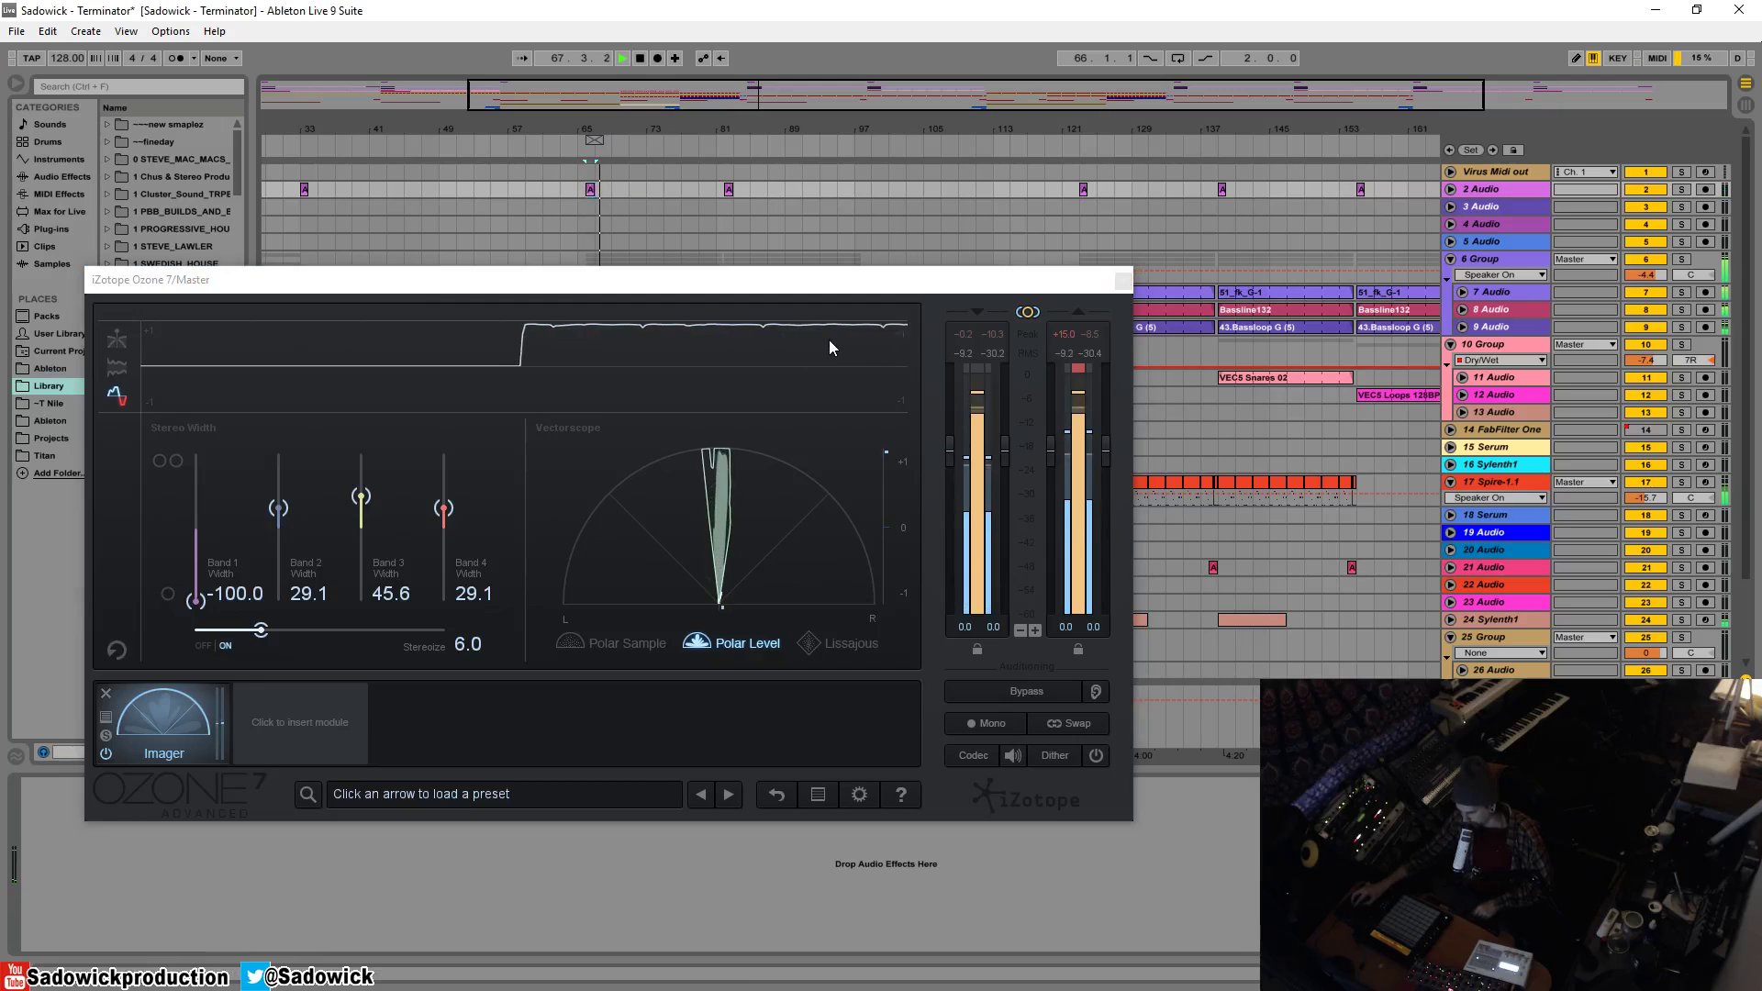
{"action": "left_click", "coordinate": [977, 725]}
{"action": "key", "text": "space"}
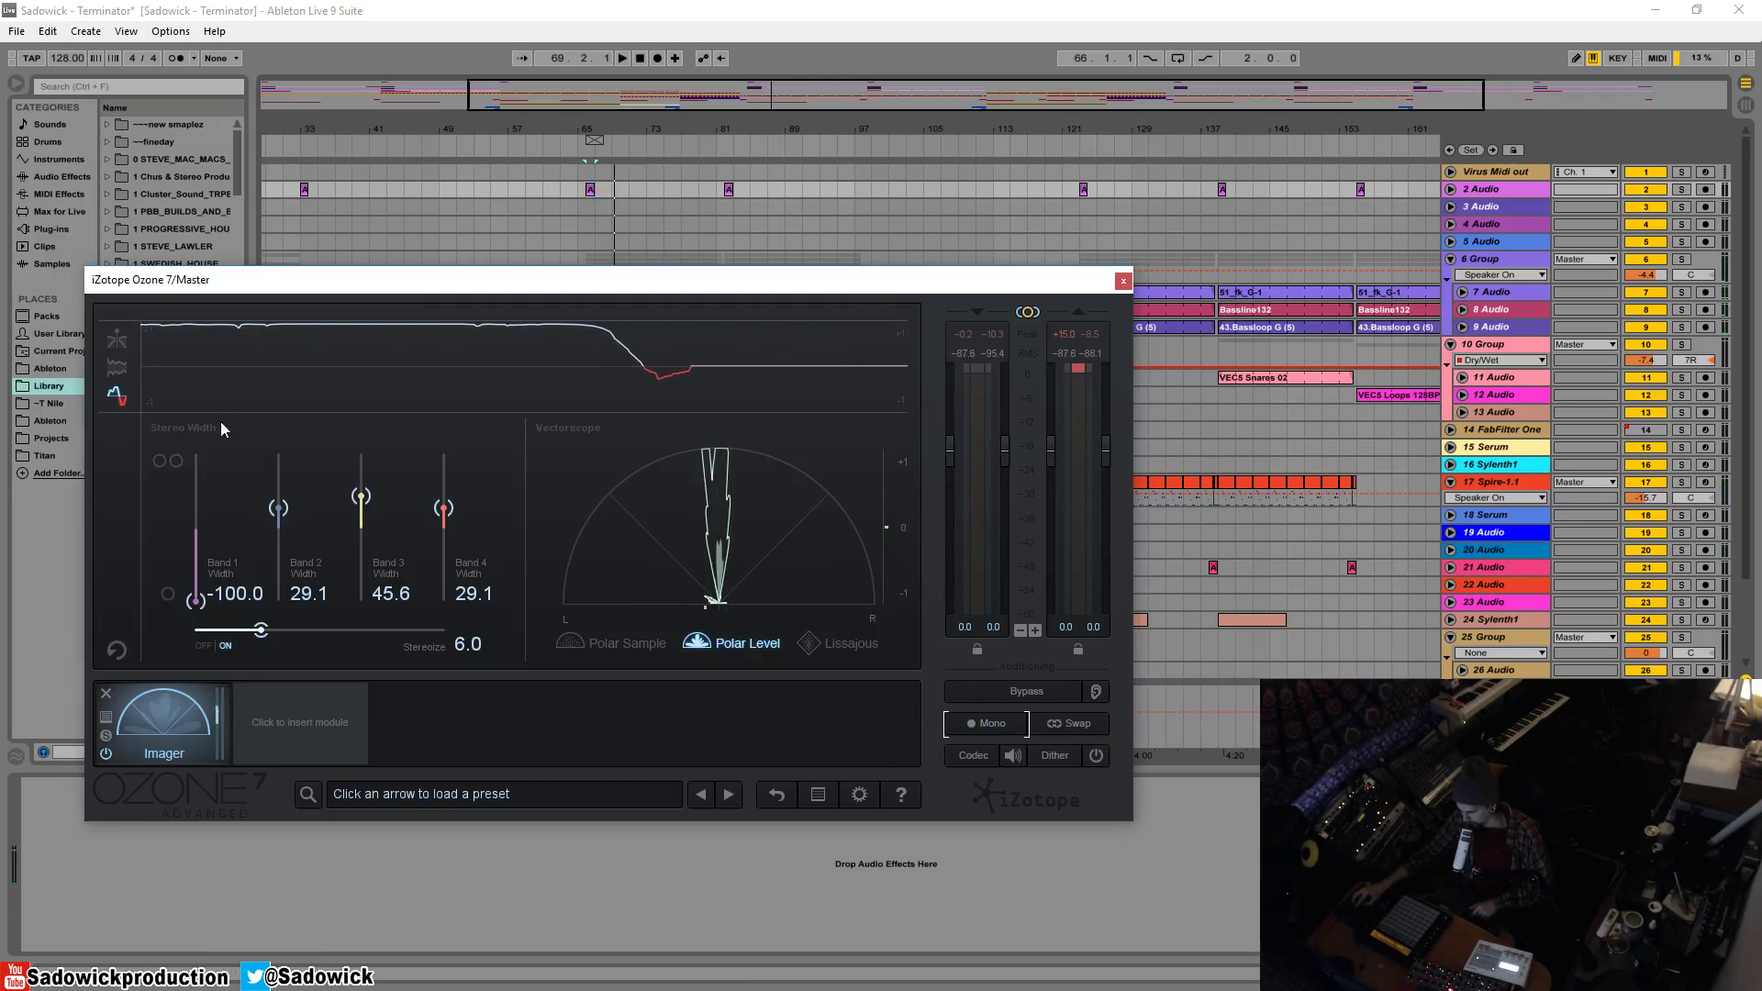
{"action": "left_click", "coordinate": [444, 191]}
{"action": "key", "text": "space"}
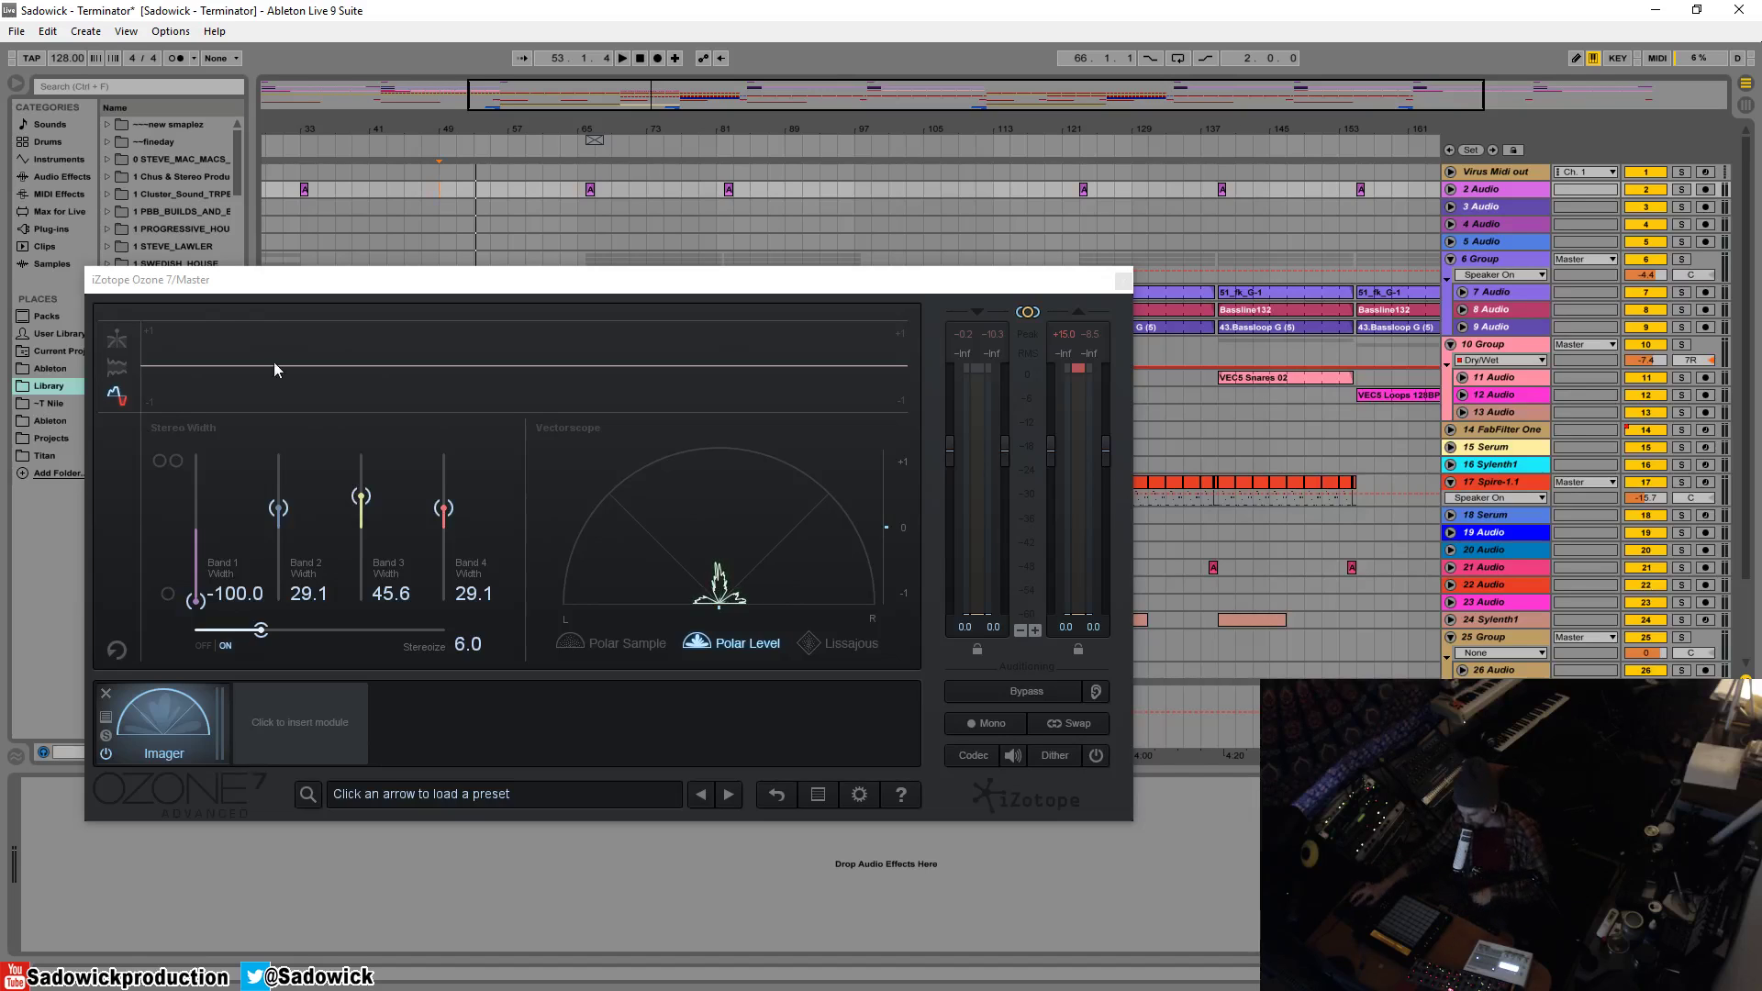
Step: Open the module picker from the insert slot after the Imager
{"action": "left_click", "coordinate": [353, 722]}
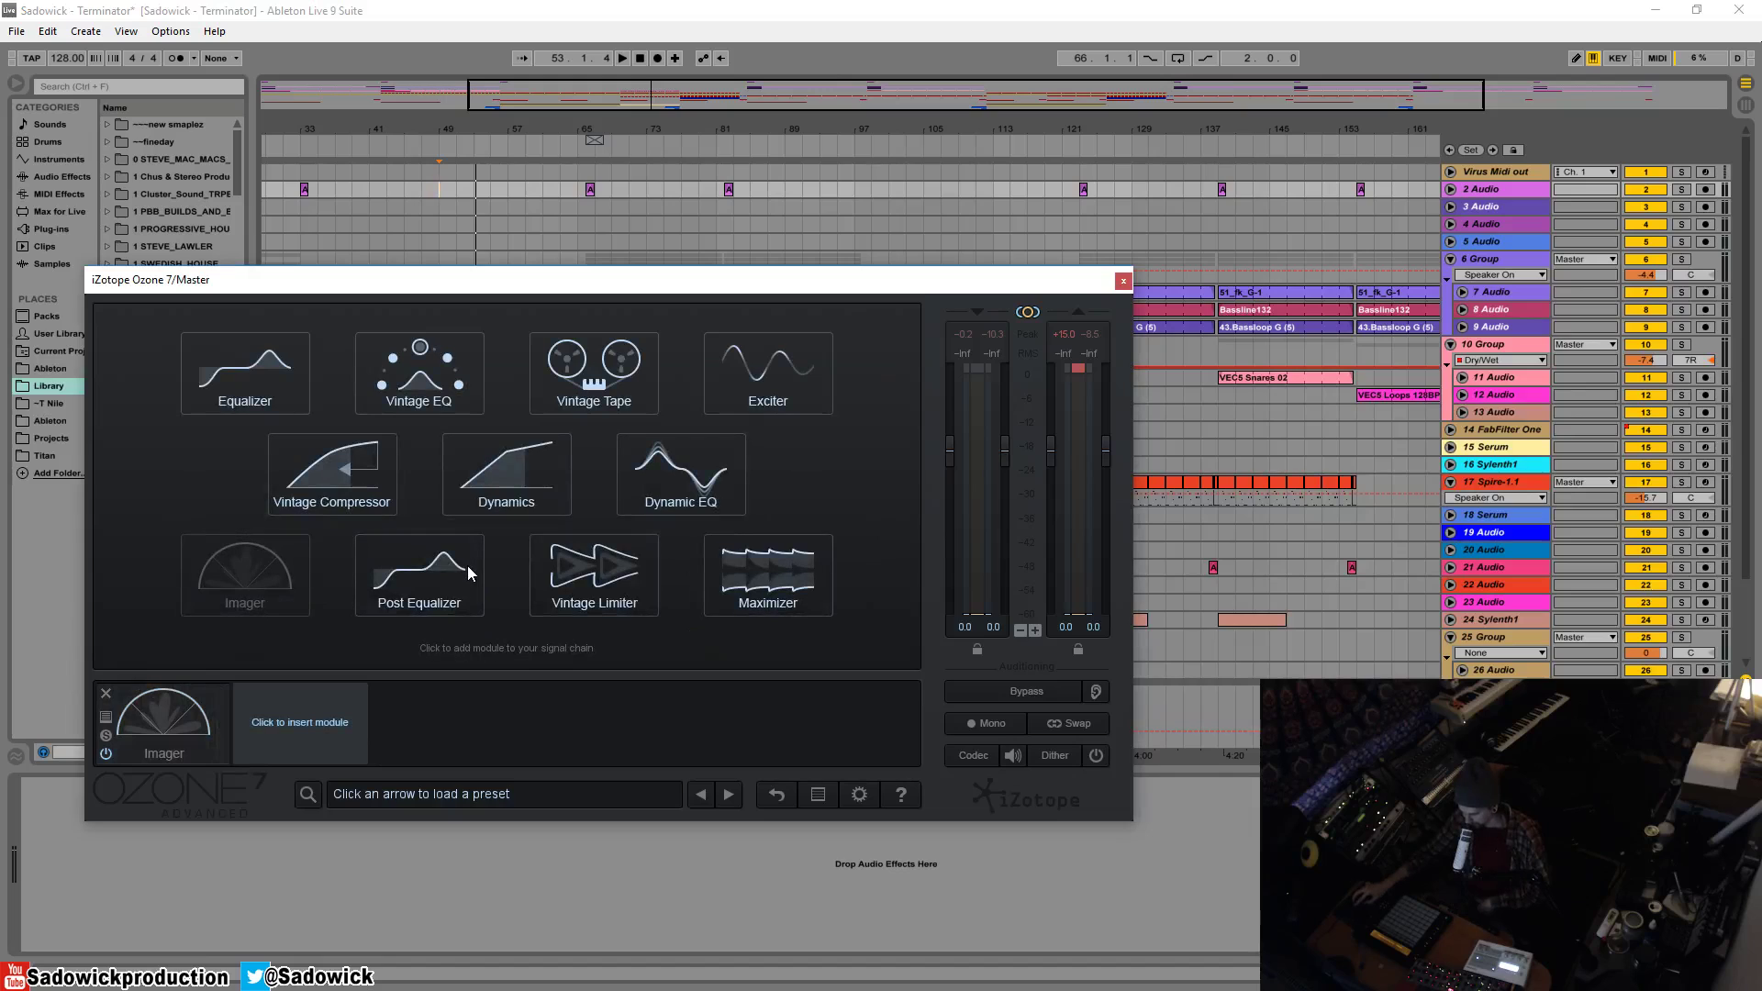